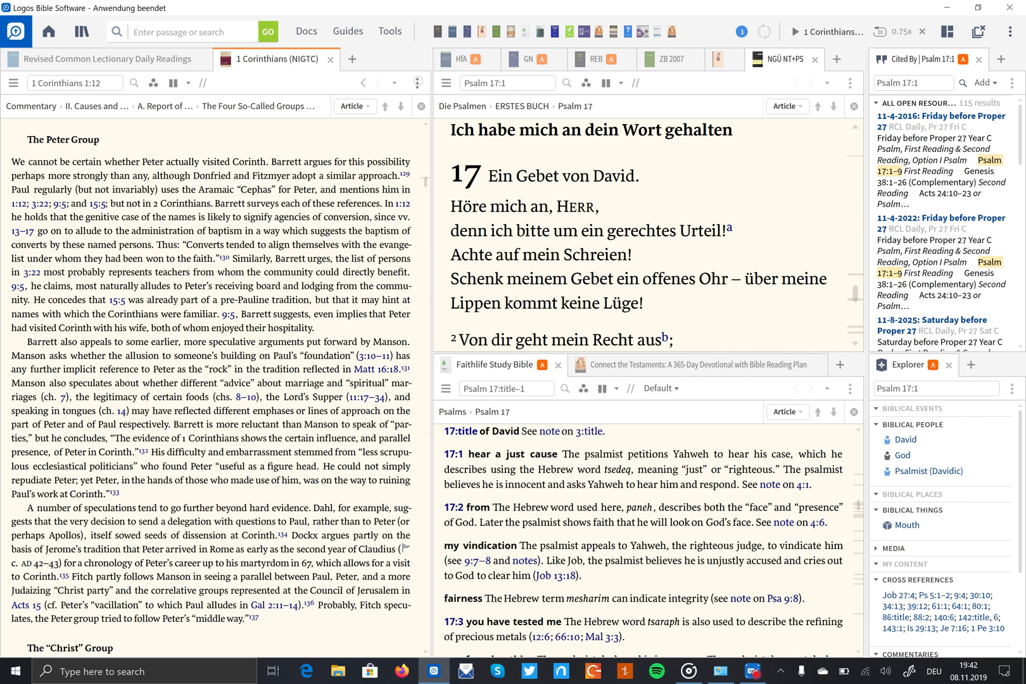
# Browse Windows Speech settings showing German language and the Microsoft Katja voice, then return to Logos.
pyautogui.click(416, 83)
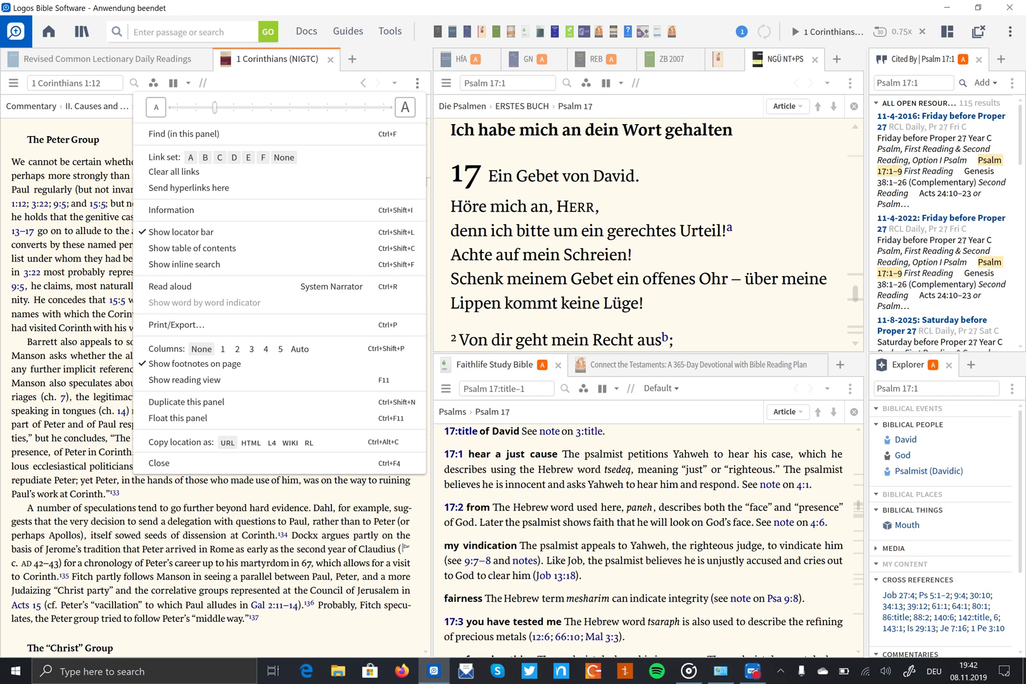
pyautogui.press('Escape')
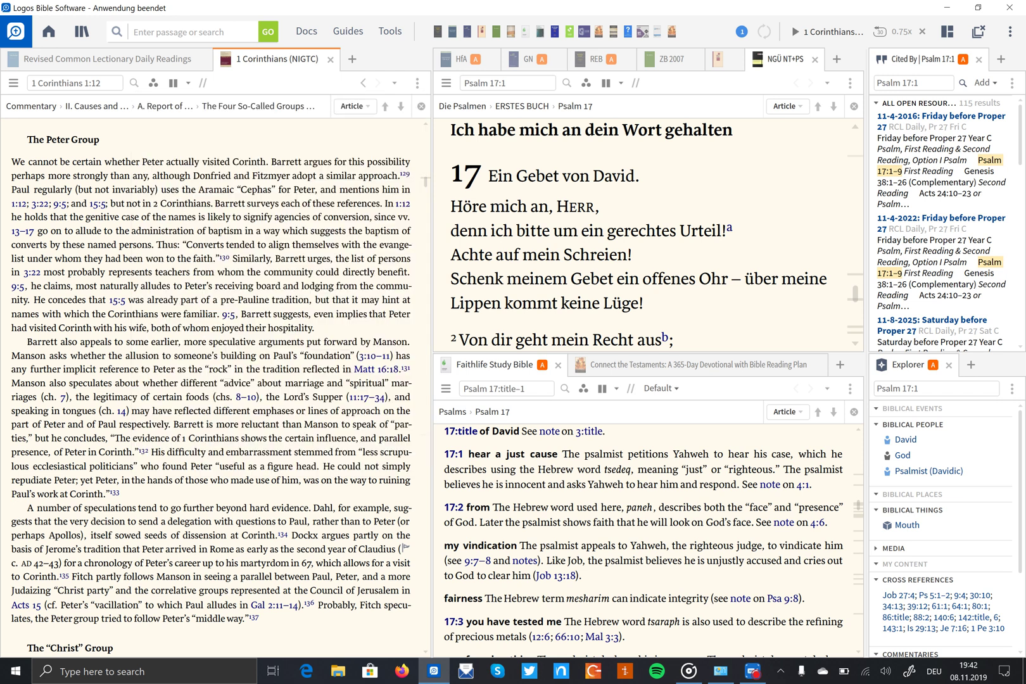
pyautogui.click(15, 671)
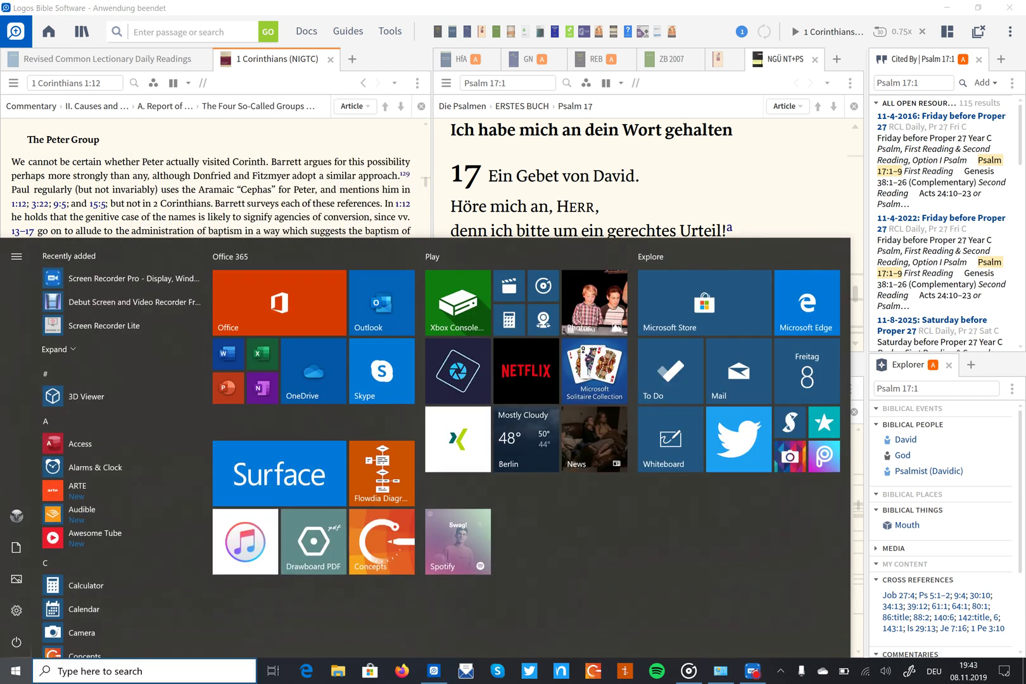
pyautogui.click(16, 610)
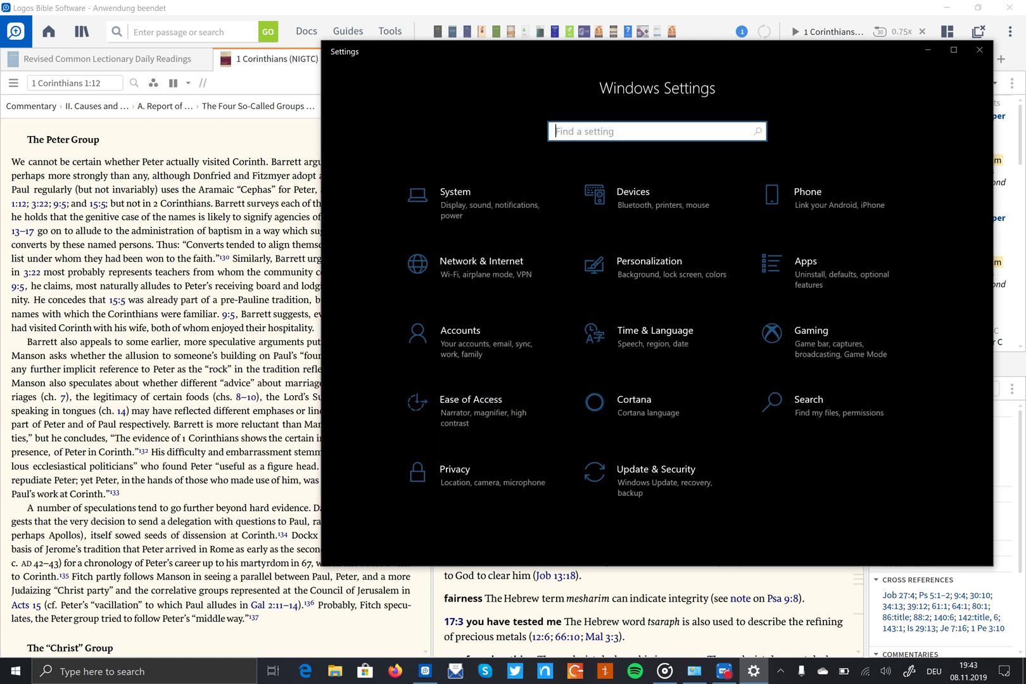
pyautogui.click(654, 337)
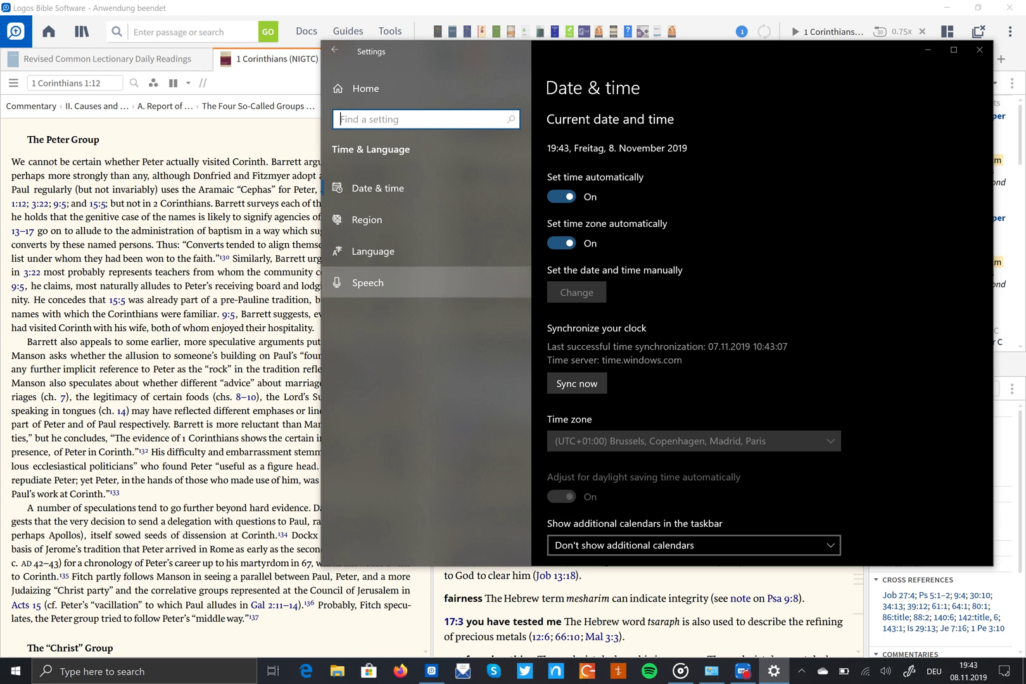
pyautogui.click(376, 282)
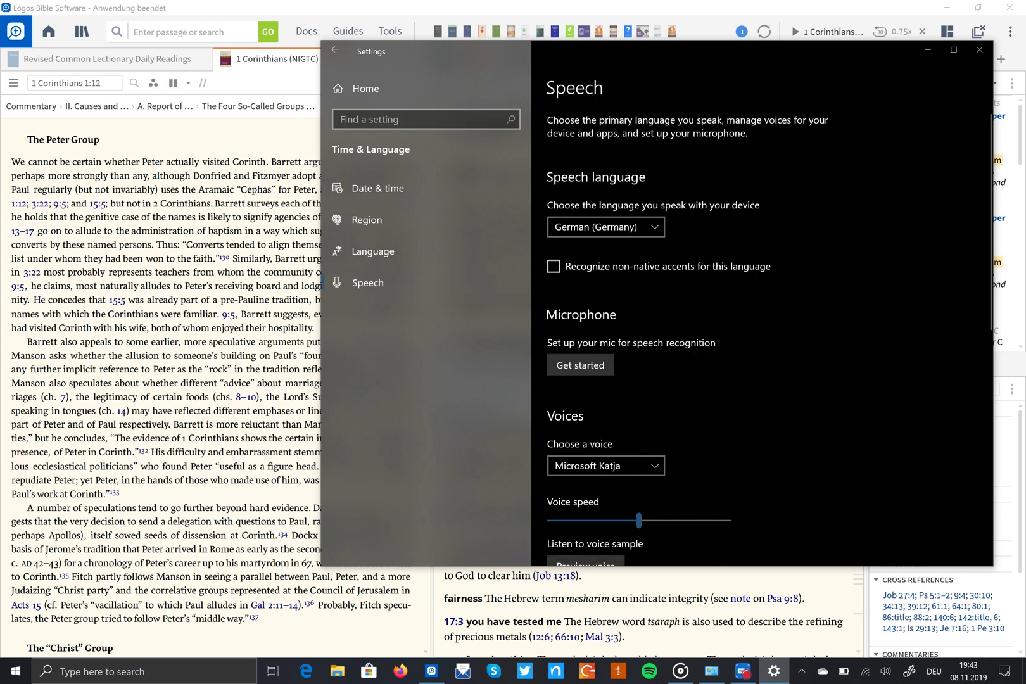
pyautogui.scroll(-1, 762, 320)
pyautogui.scroll(-1, 761, 320)
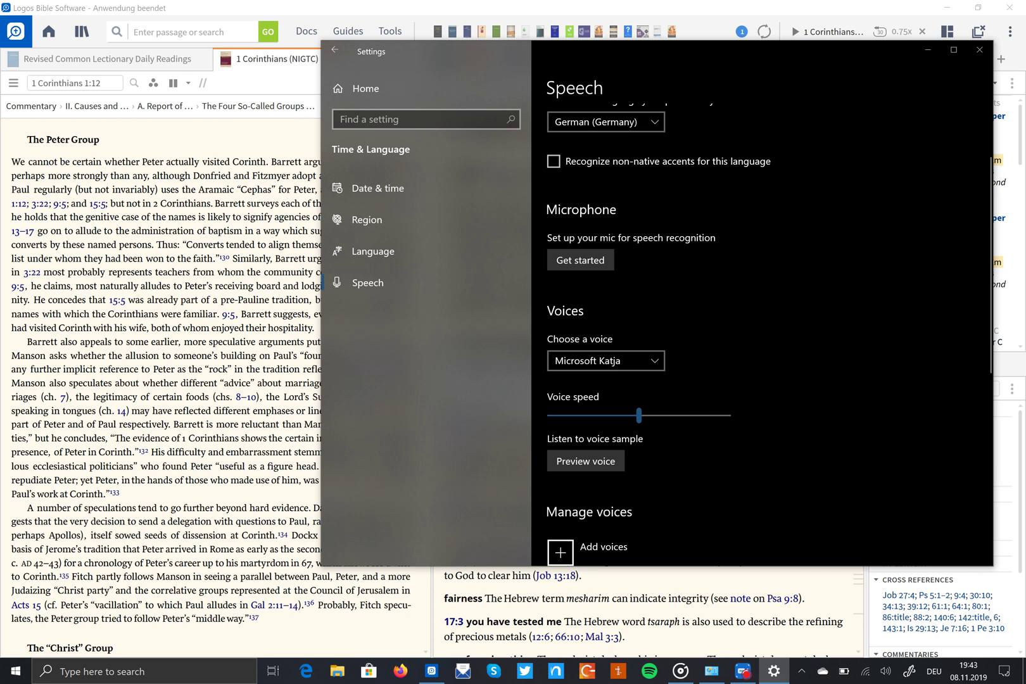
pyautogui.scroll(-3, 761, 321)
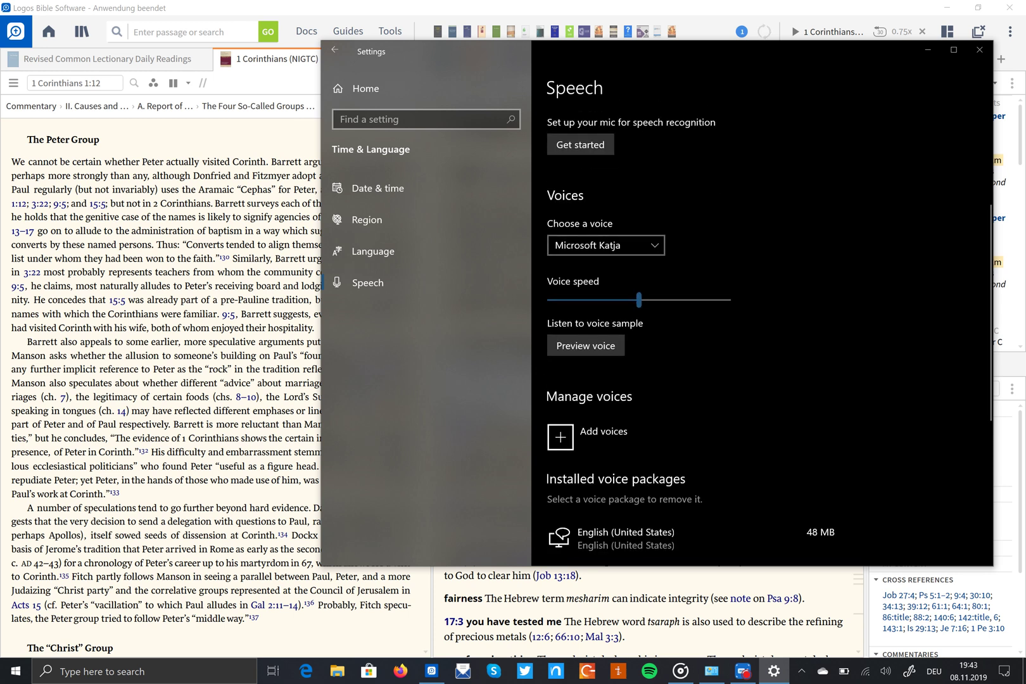
pyautogui.scroll(2, 609, 264)
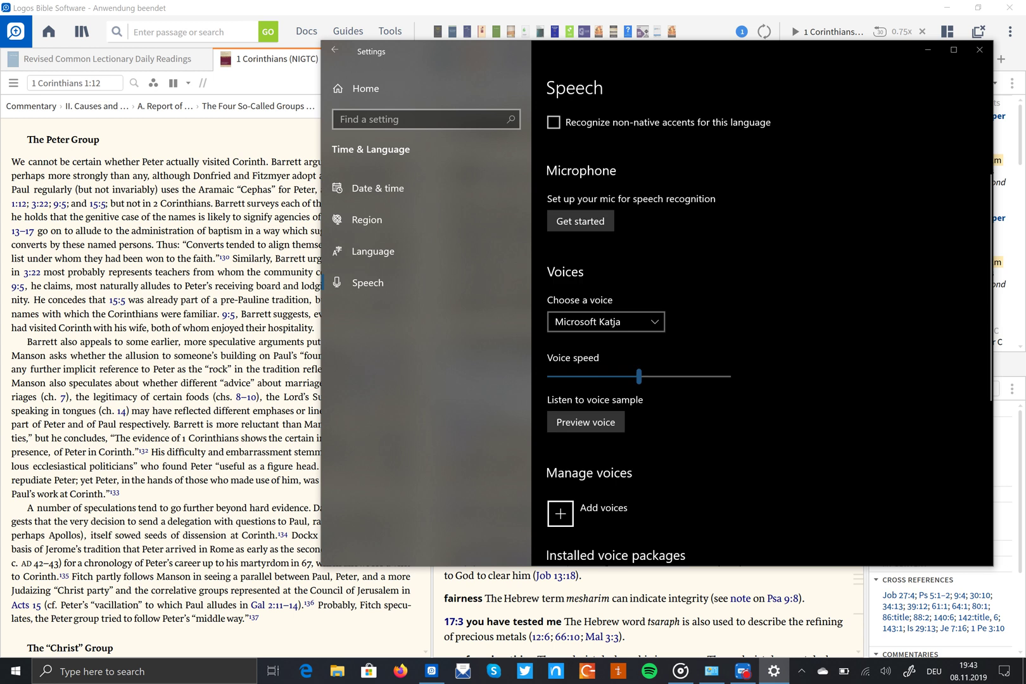
pyautogui.scroll(3, 762, 321)
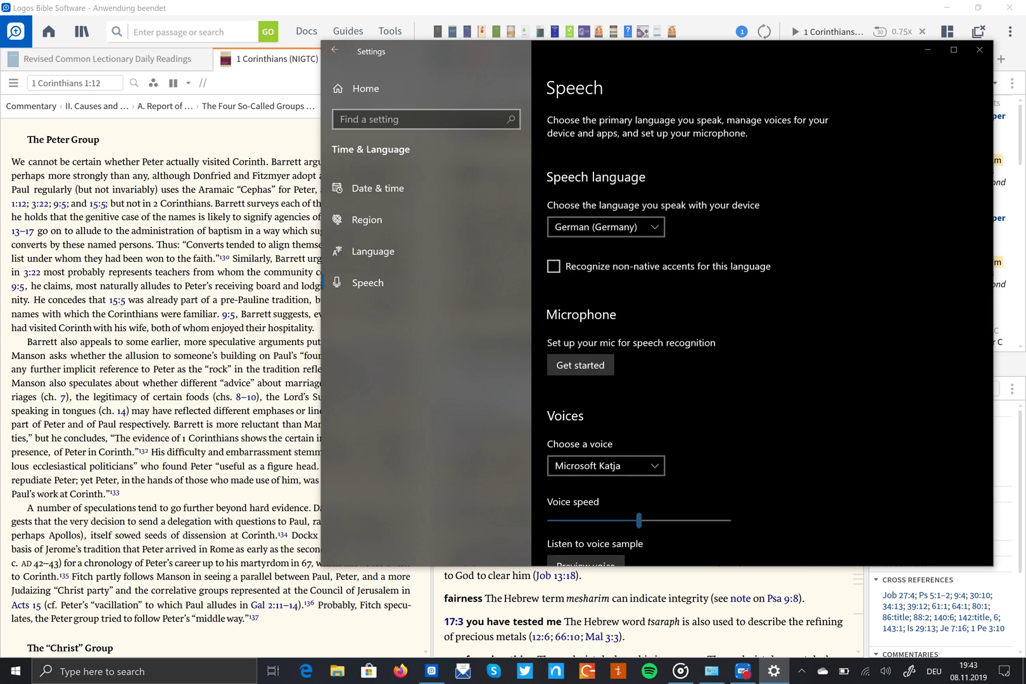
pyautogui.hotkey('alt', 'F4')
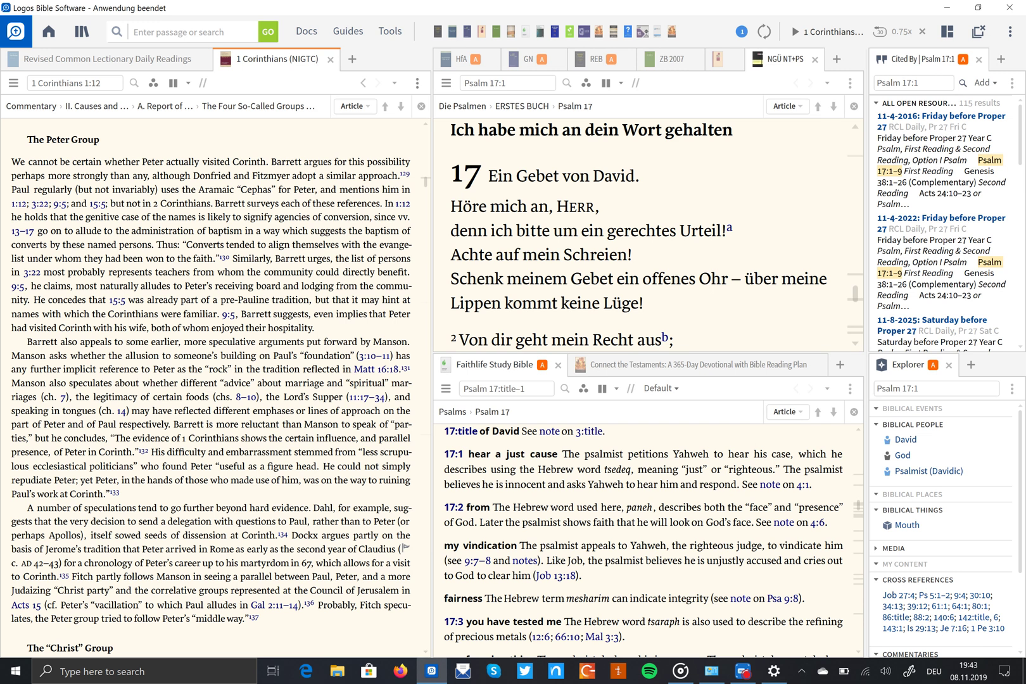
# Read the 1 Corinthians commentary aloud briefly, stop it, and make the NGÜ NT+PS panel active.
pyautogui.click(417, 83)
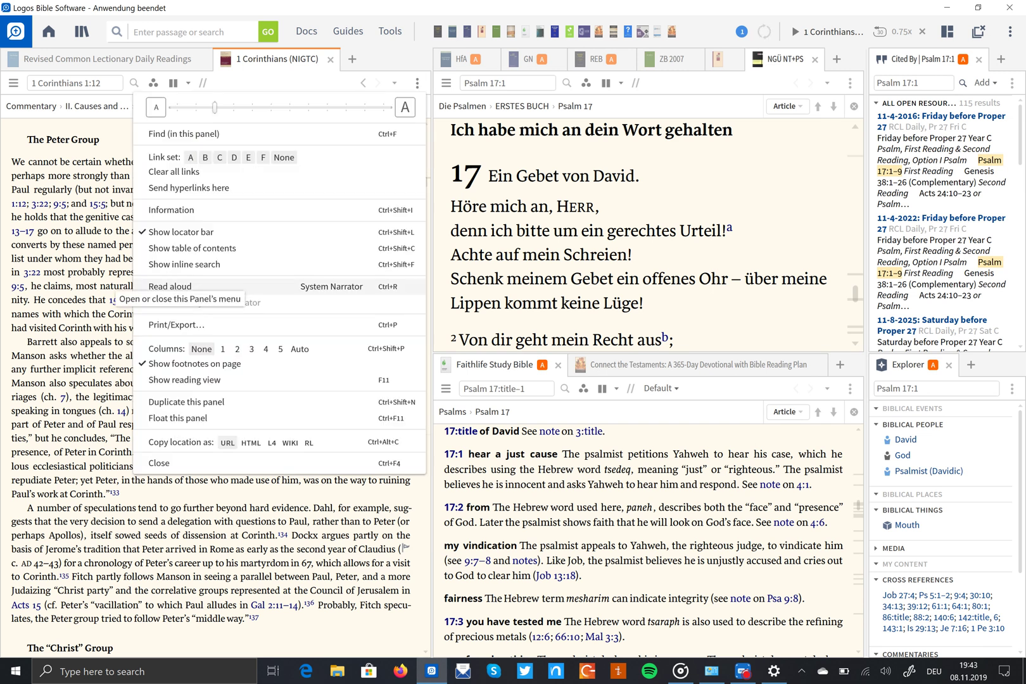
pyautogui.click(201, 286)
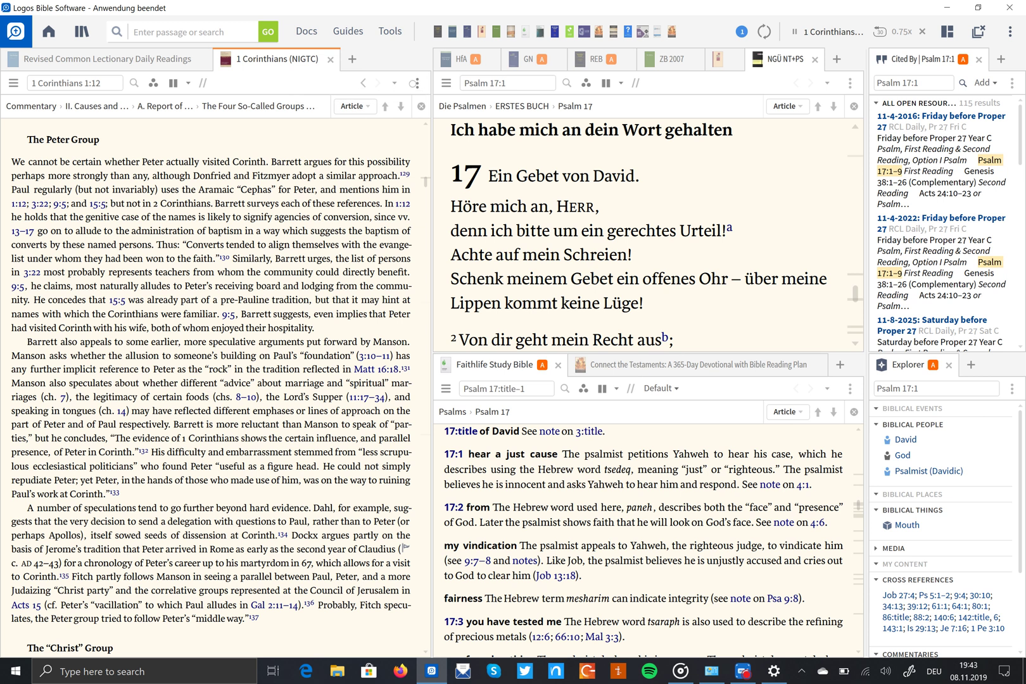
pyautogui.click(417, 82)
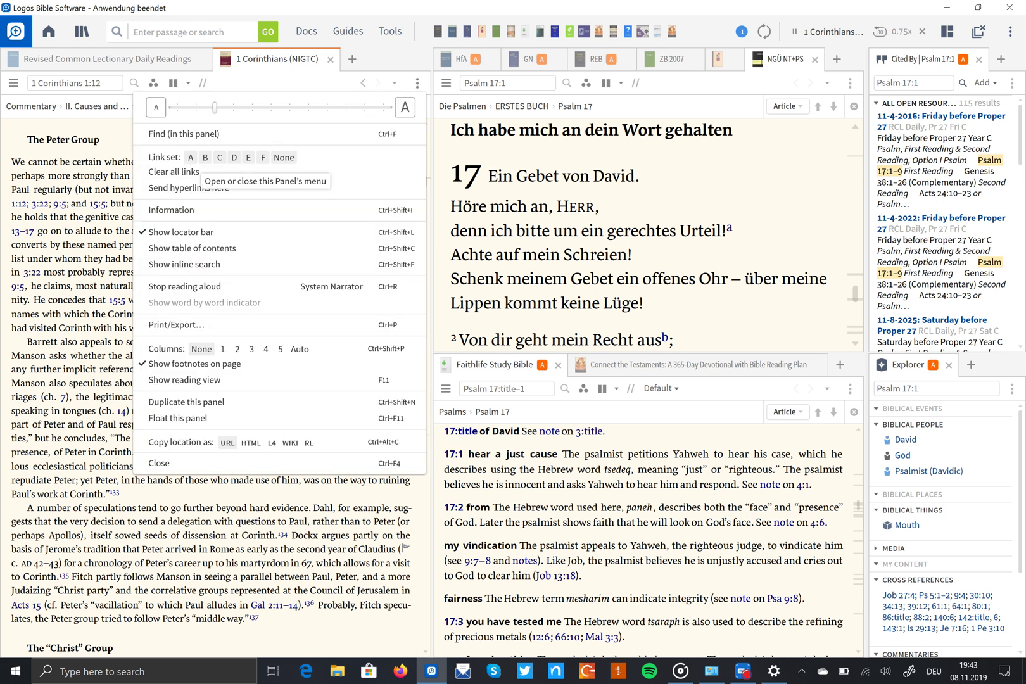
pyautogui.click(233, 287)
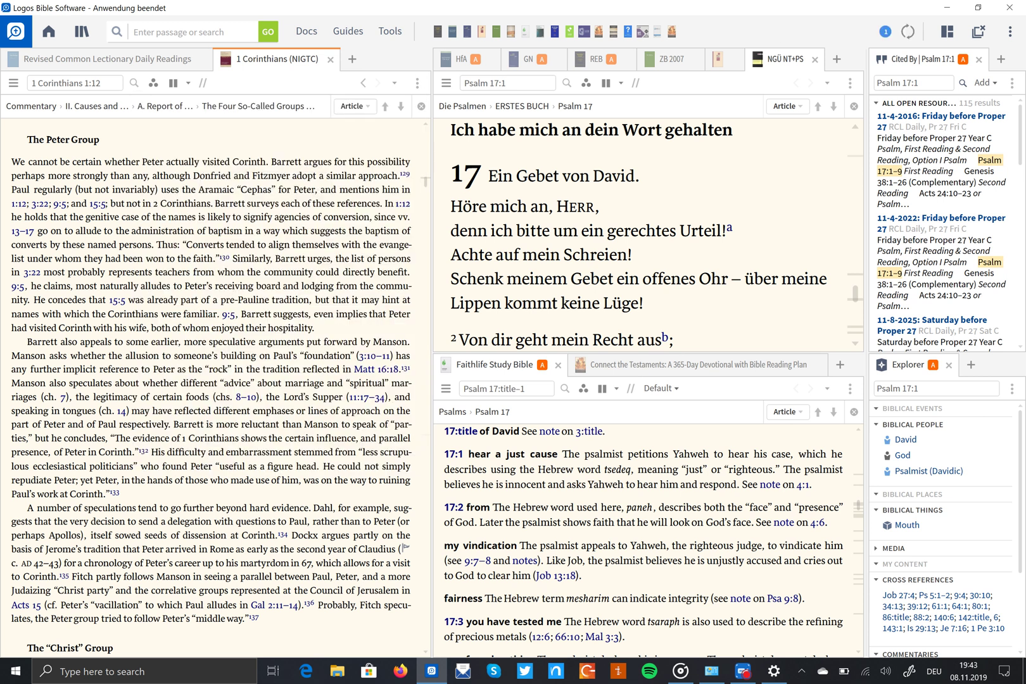
pyautogui.click(782, 177)
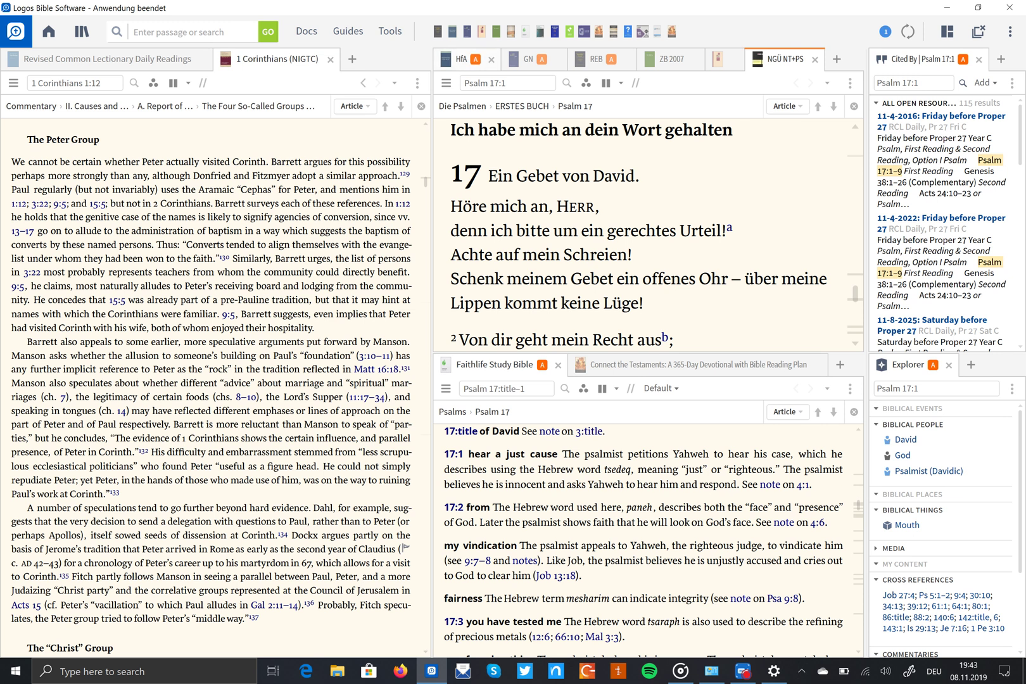
# Show Psalm 17 in HfA, read it aloud briefly, then stop the reading.
pyautogui.click(461, 59)
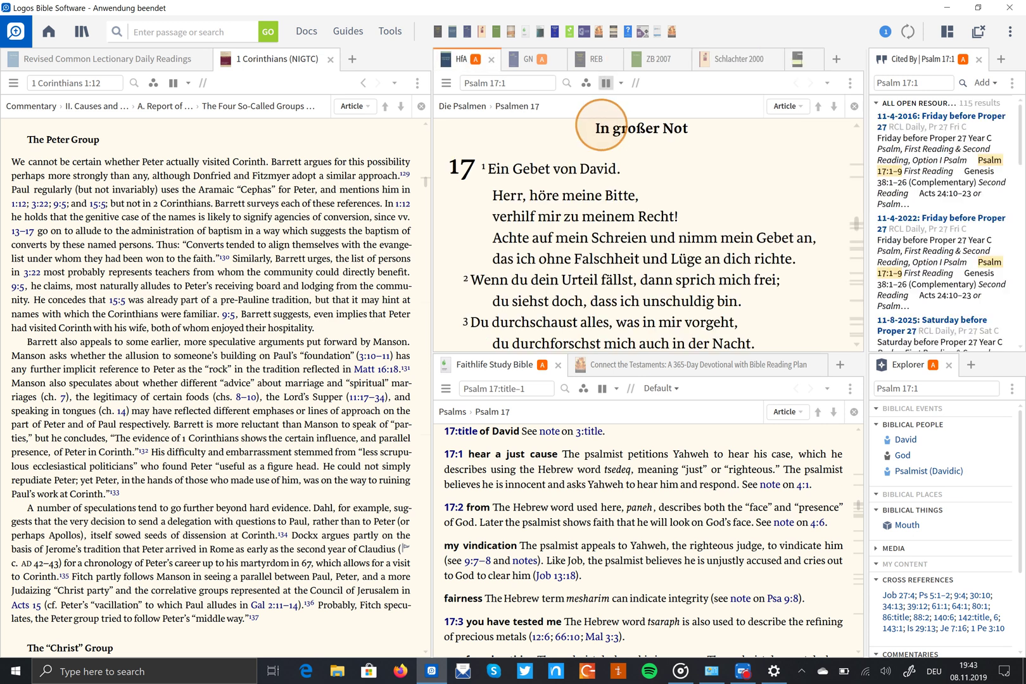
pyautogui.click(850, 83)
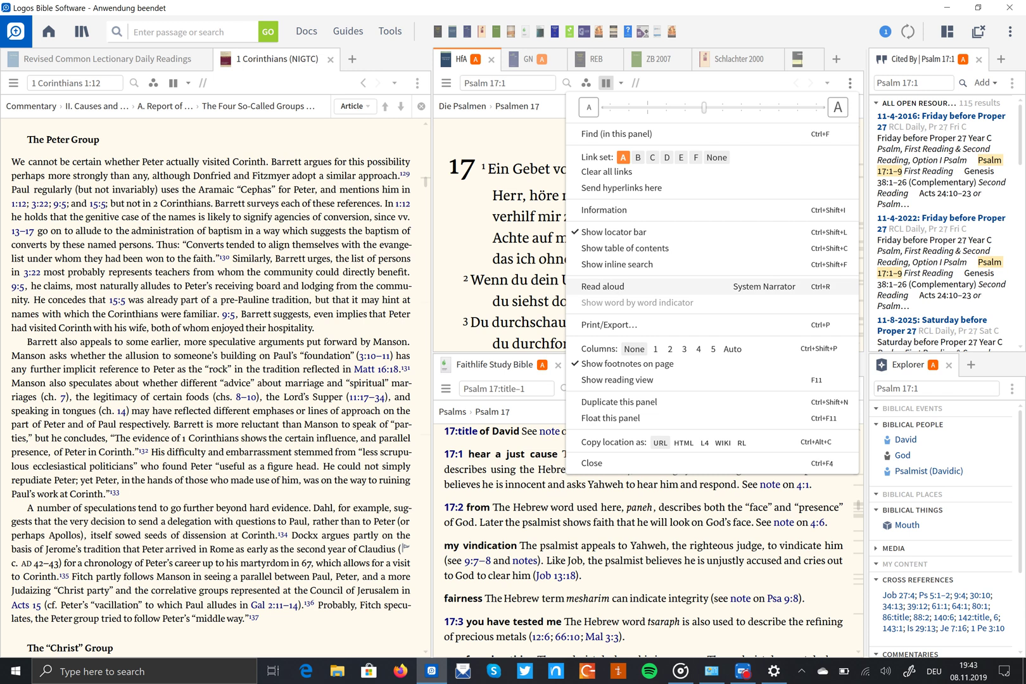
pyautogui.click(603, 285)
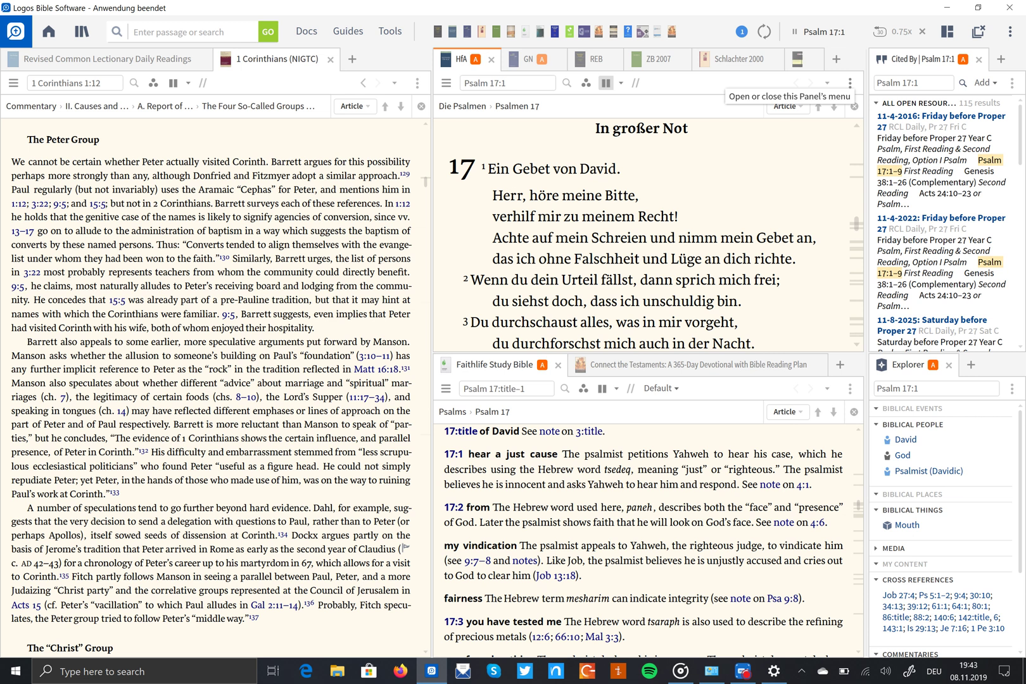
pyautogui.click(850, 82)
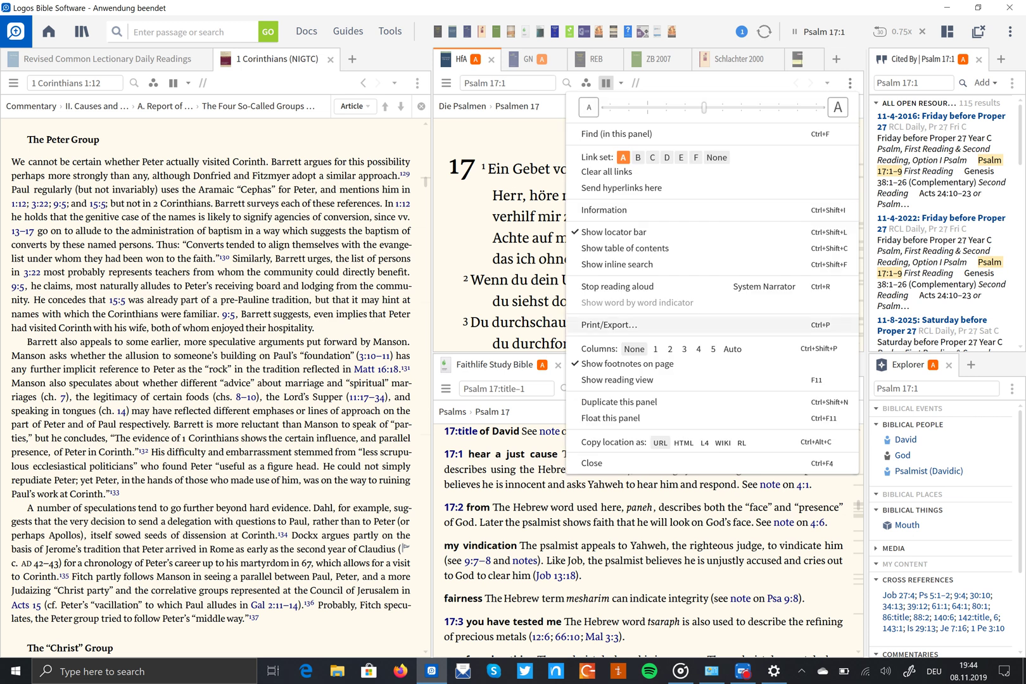
pyautogui.click(607, 286)
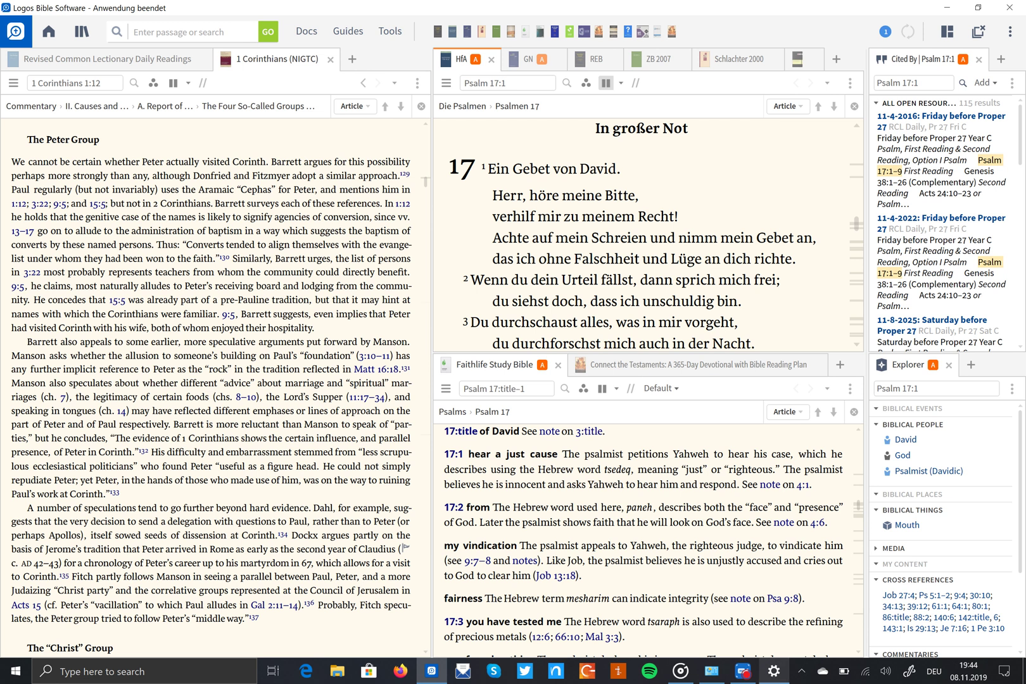
# Return to Windows Settings and open the Region page with German (Germany) formats.
pyautogui.click(774, 671)
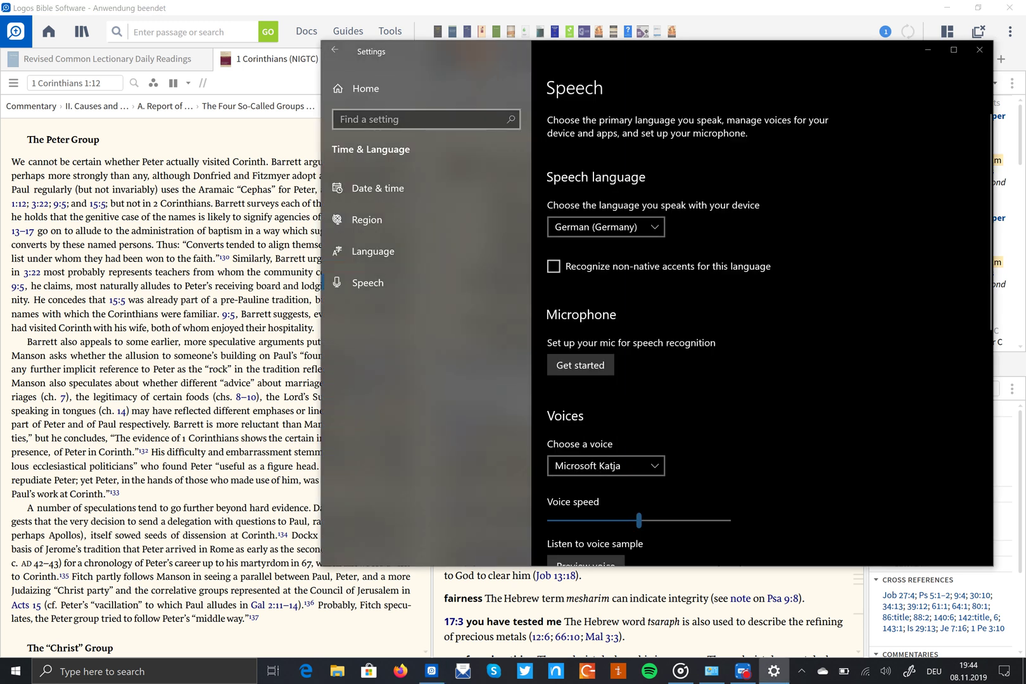
pyautogui.scroll(-3, 769, 340)
pyautogui.scroll(3, 770, 339)
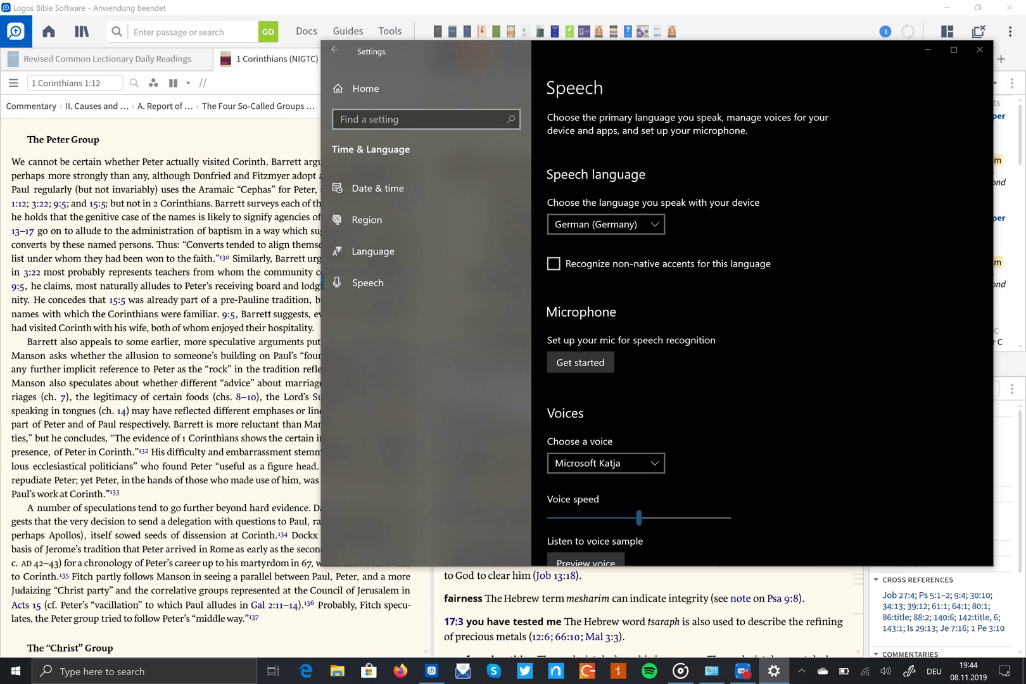
pyautogui.press('super')
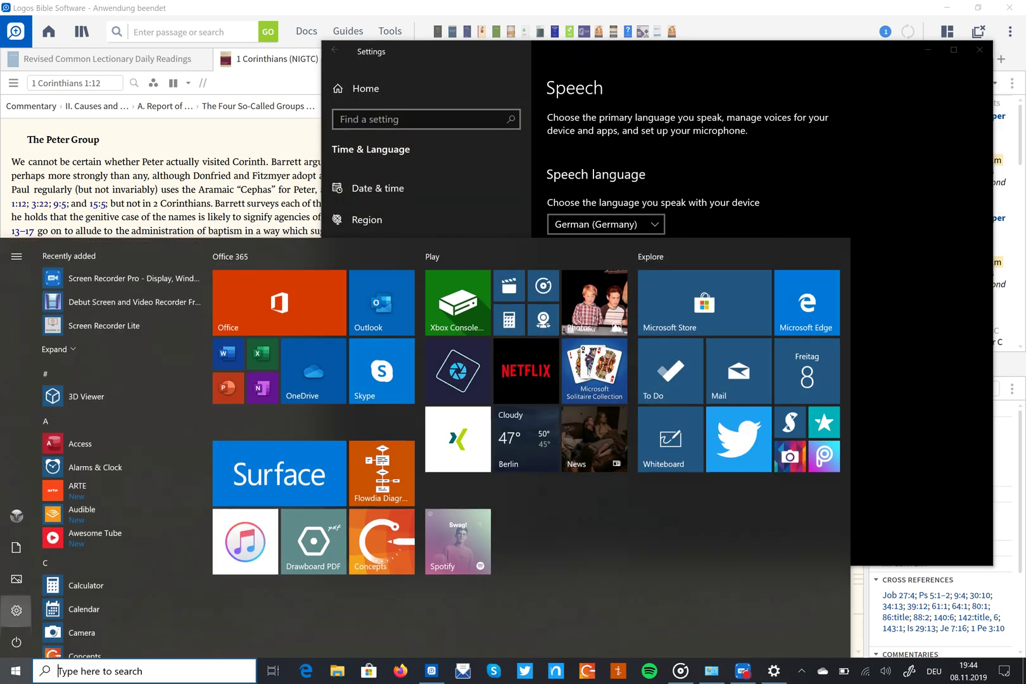
pyautogui.press('Escape')
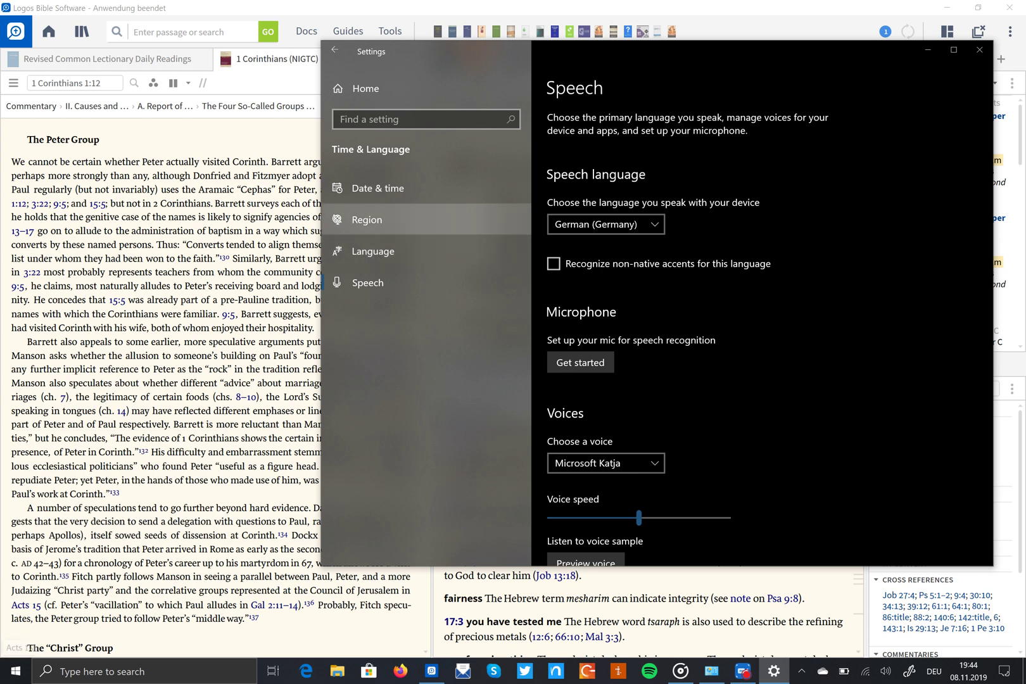
pyautogui.click(368, 219)
pyautogui.scroll(-4, 761, 320)
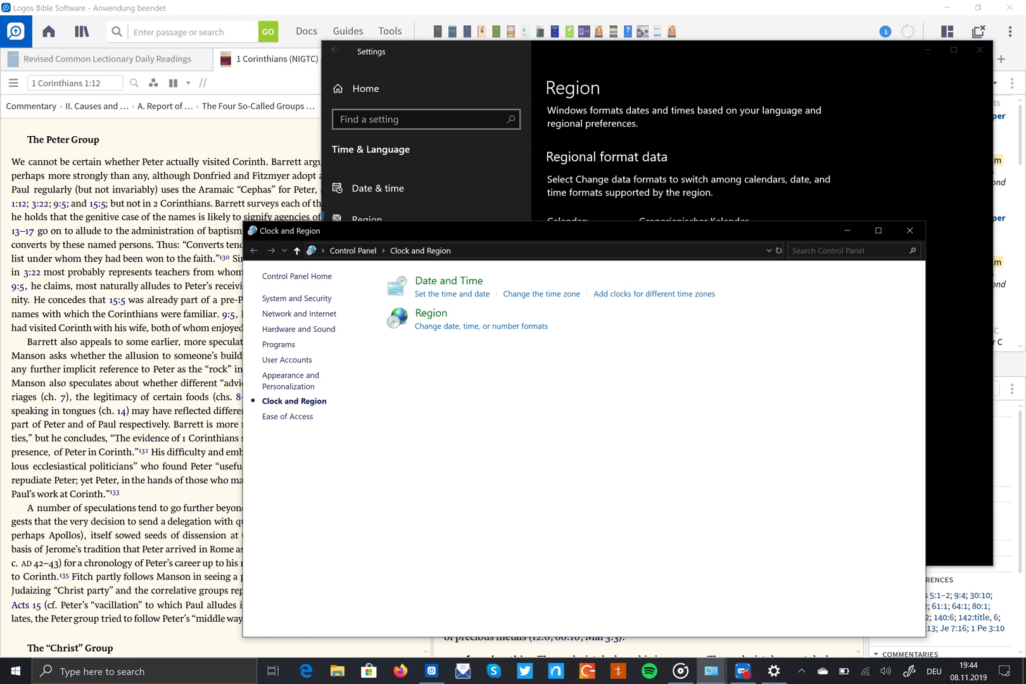
# Go up from Clock and Region to the Control Panel home with Alt+Up.
pyautogui.hotkey('alt', 'Up')
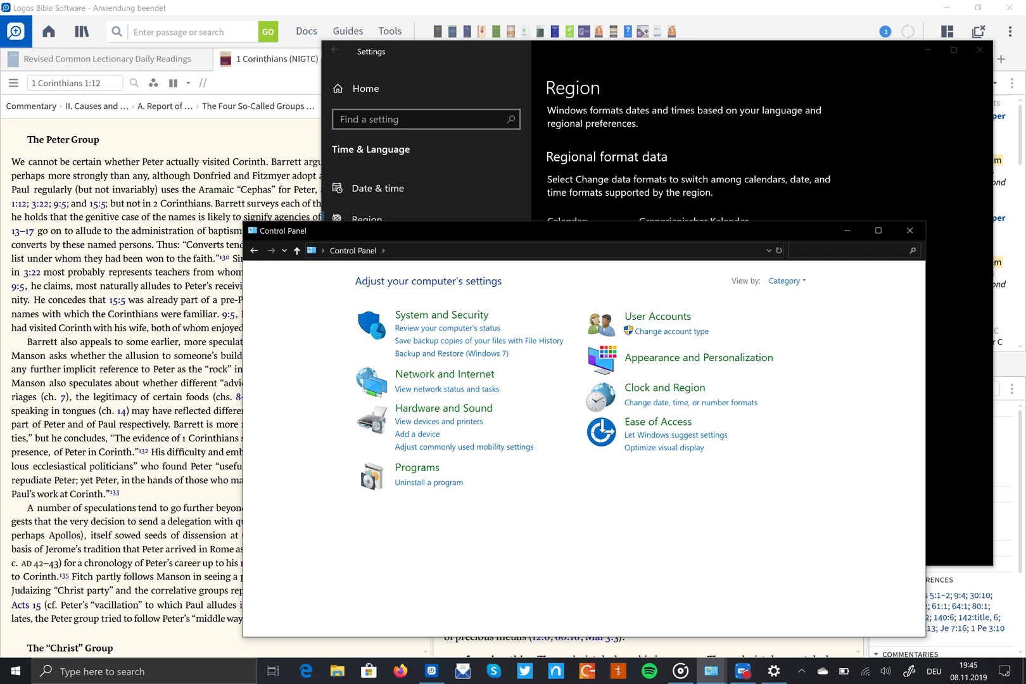
# Bring Control Panel back to the front and open the Ease of Access category.
pyautogui.hotkey('alt', 'Tab')
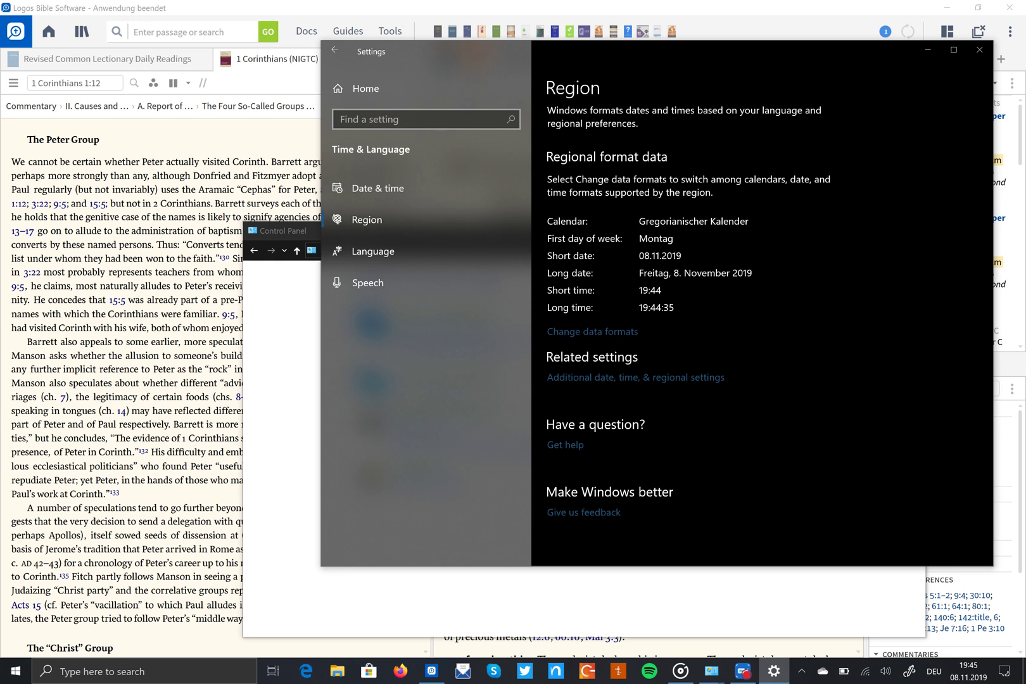
pyautogui.hotkey('alt', 'Tab')
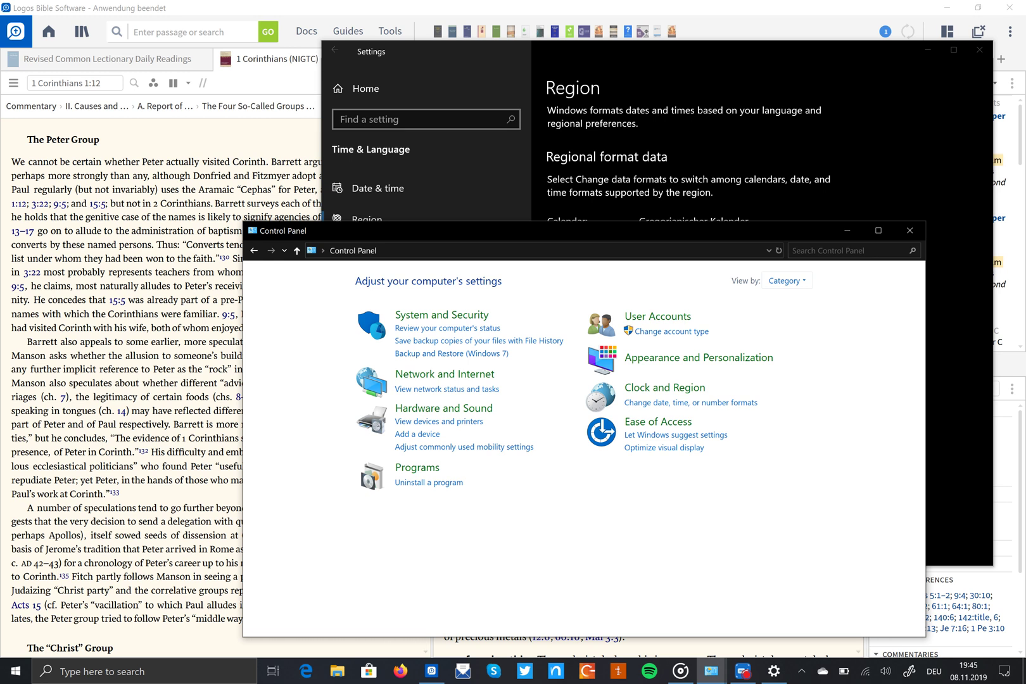
pyautogui.press('Return')
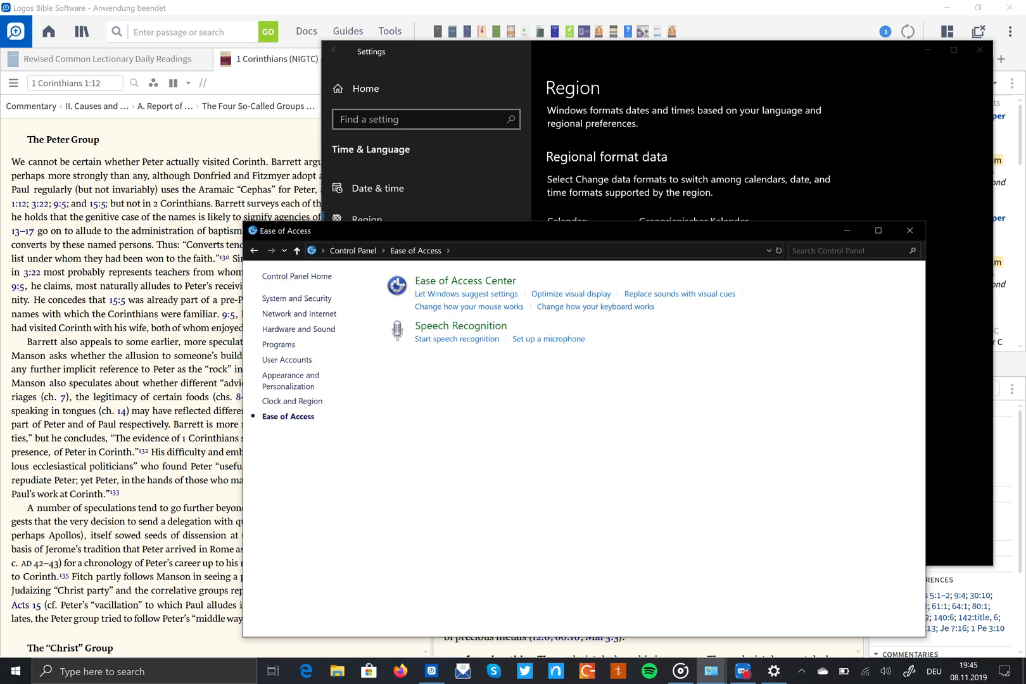
# Open Speech Recognition from the Ease of Access page.
pyautogui.press('Return')
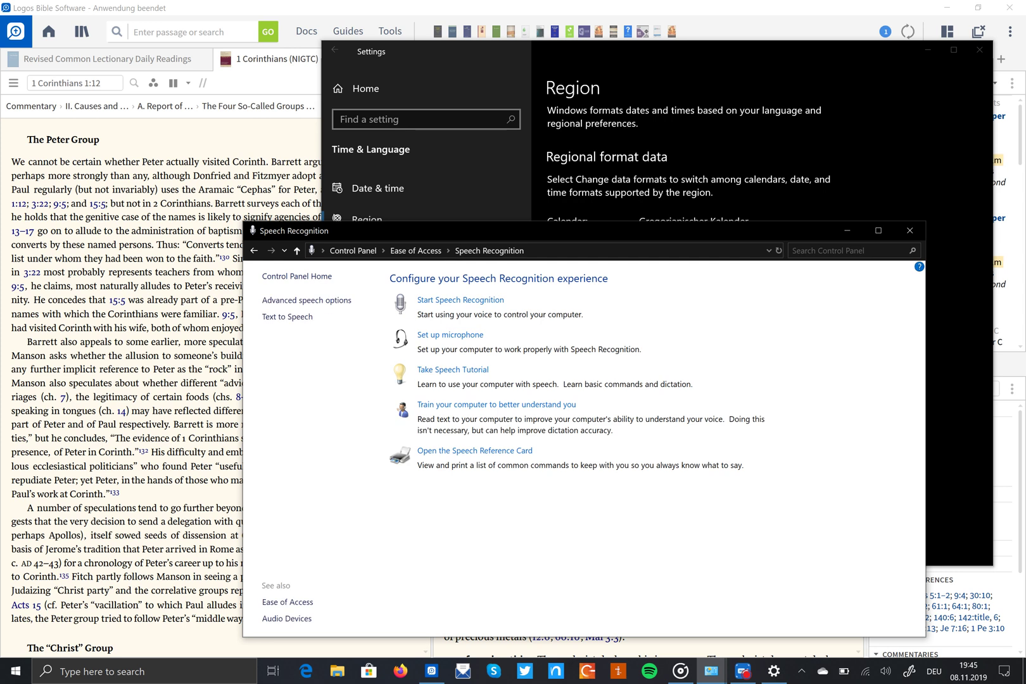
# Choose Microsoft Hedda Desktop - German as the text-to-speech voice, apply it, and confirm.
pyautogui.press('Return')
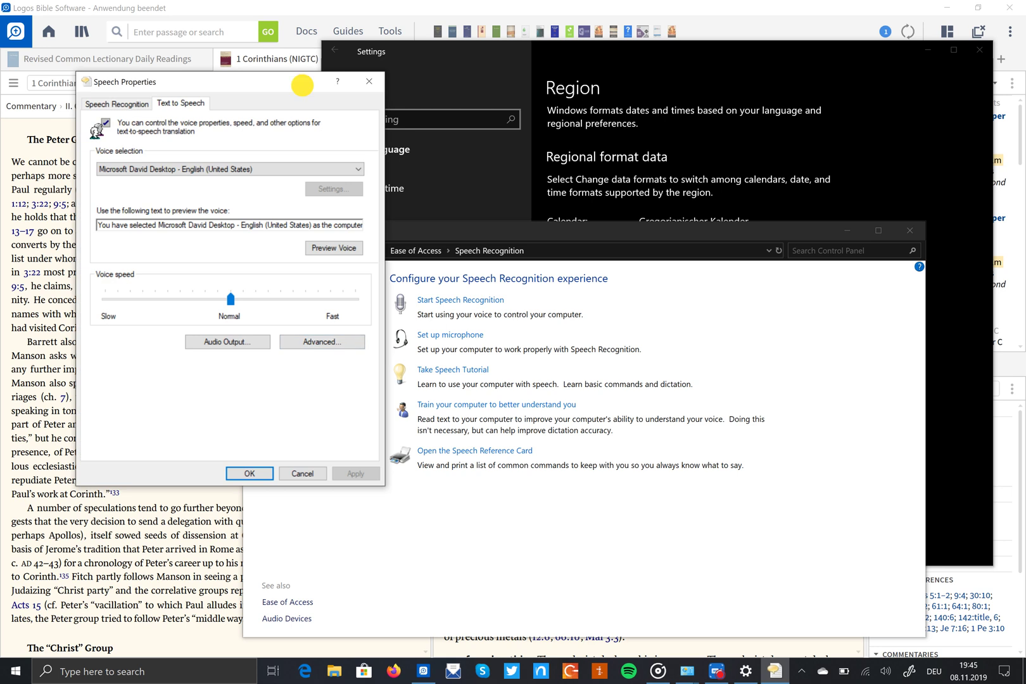
pyautogui.moveTo(275, 84); pyautogui.dragTo(431, 182)
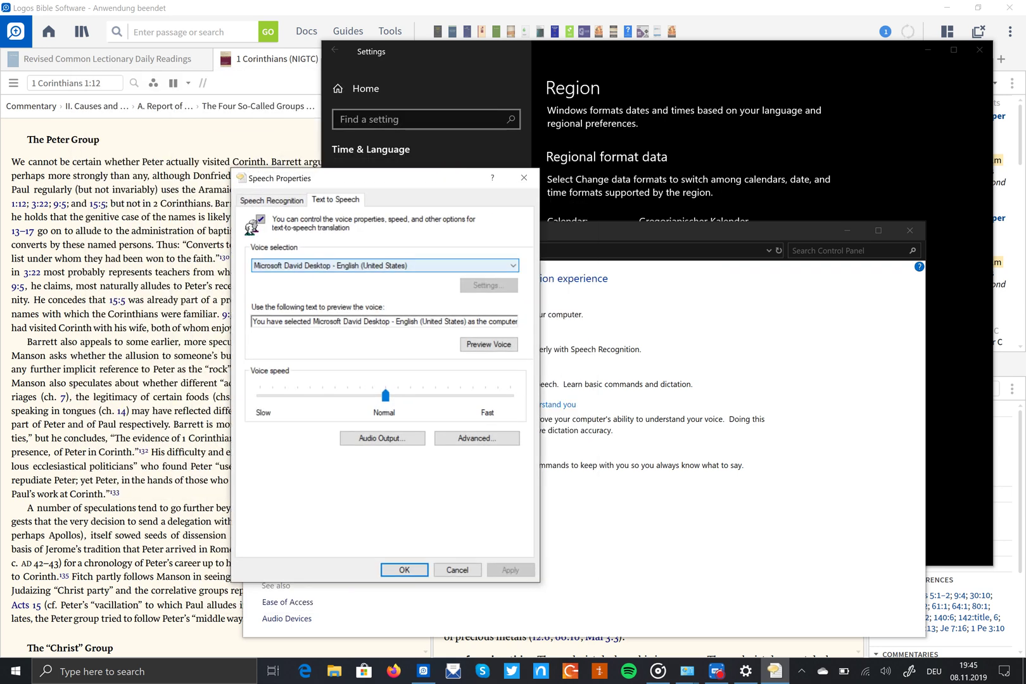
pyautogui.click(385, 265)
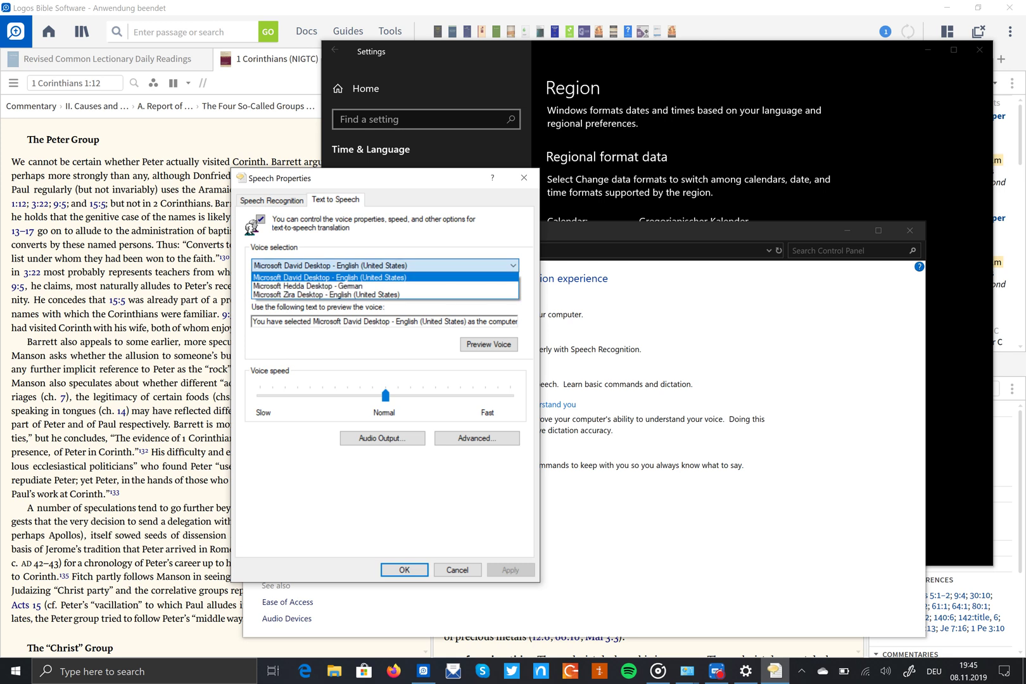
pyautogui.press('Down')
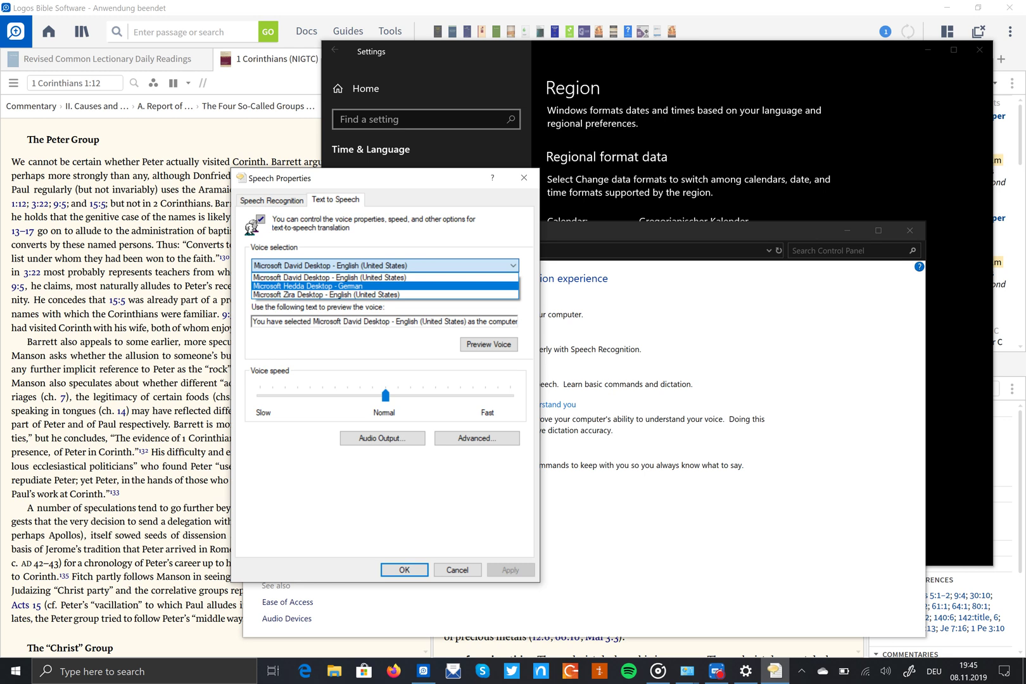
pyautogui.click(384, 285)
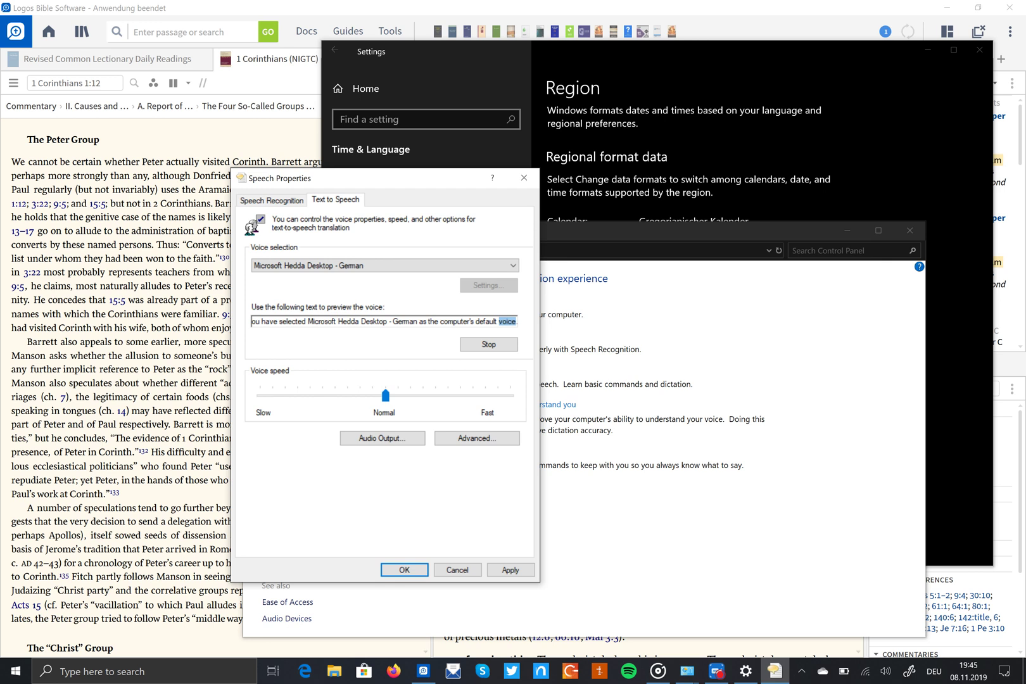
pyautogui.click(511, 569)
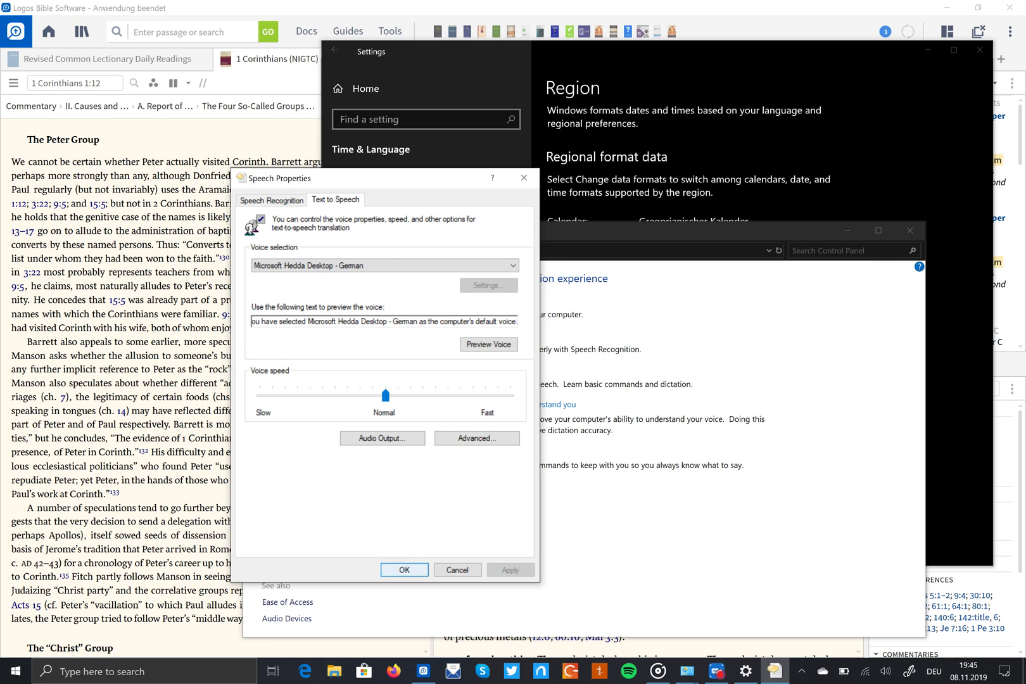
pyautogui.click(404, 569)
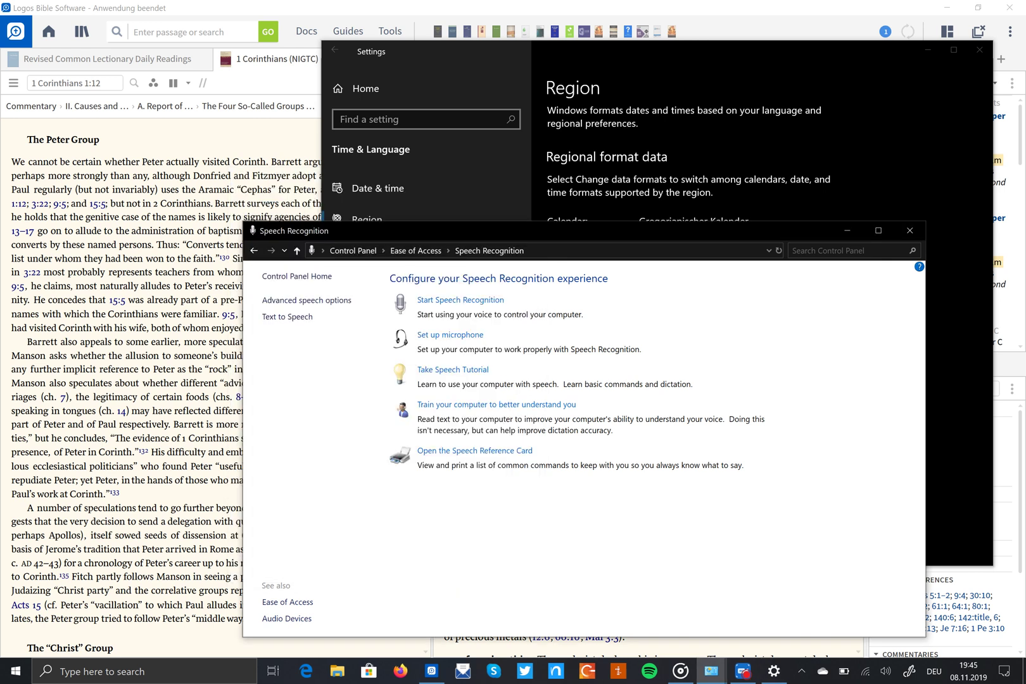
# Bring Logos forward and show Psalm 17 in the Schlachter 2000 translation.
pyautogui.hotkey('alt', 'Tab')
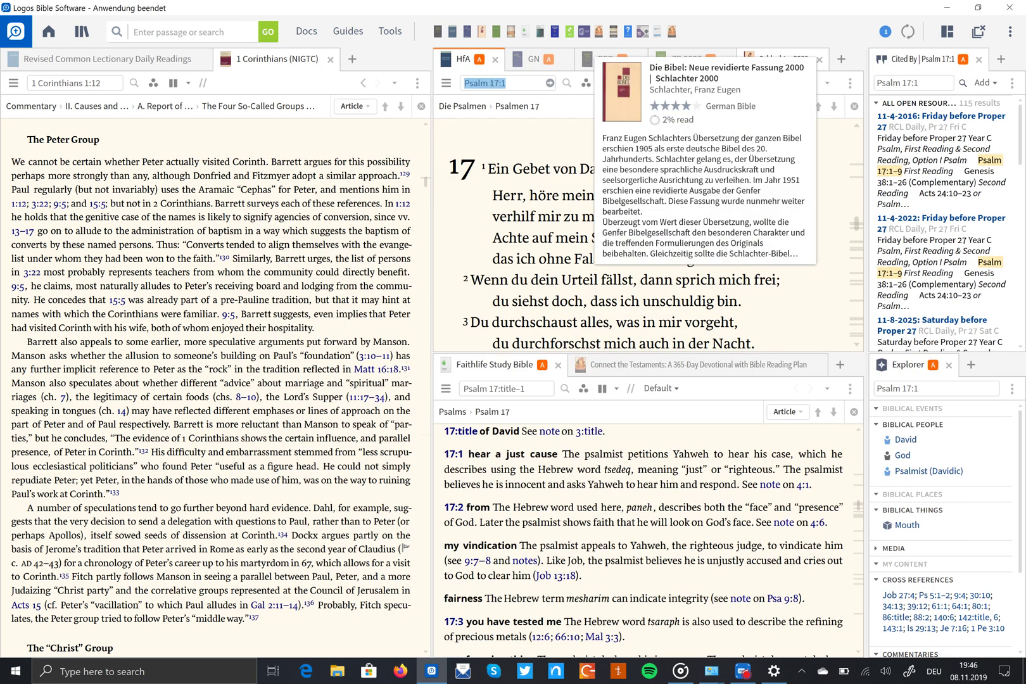
pyautogui.click(777, 59)
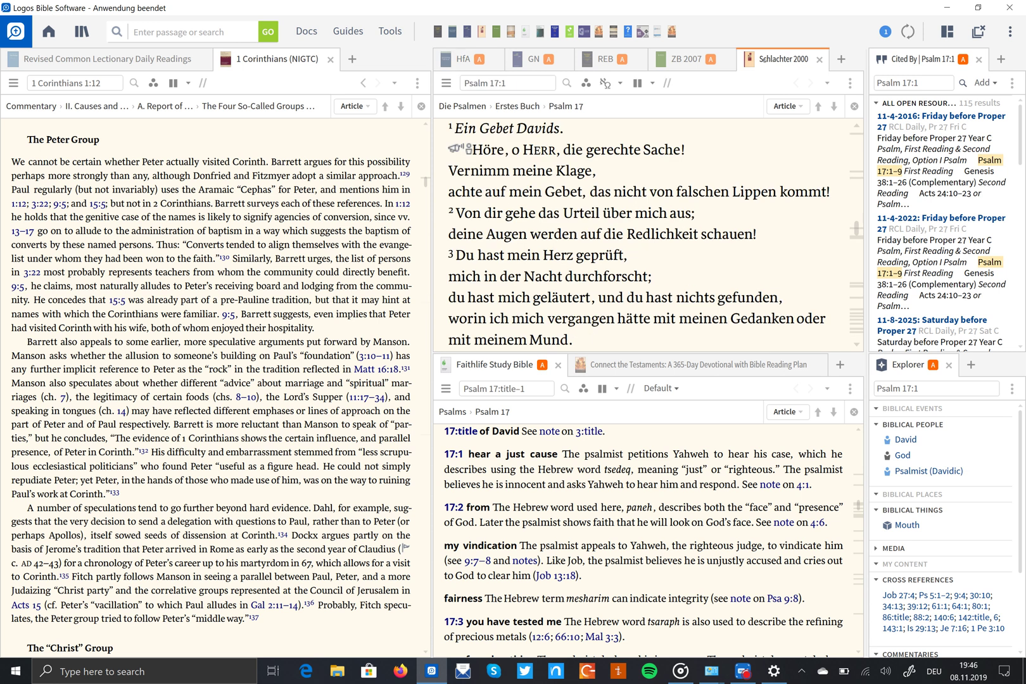
pyautogui.click(446, 128)
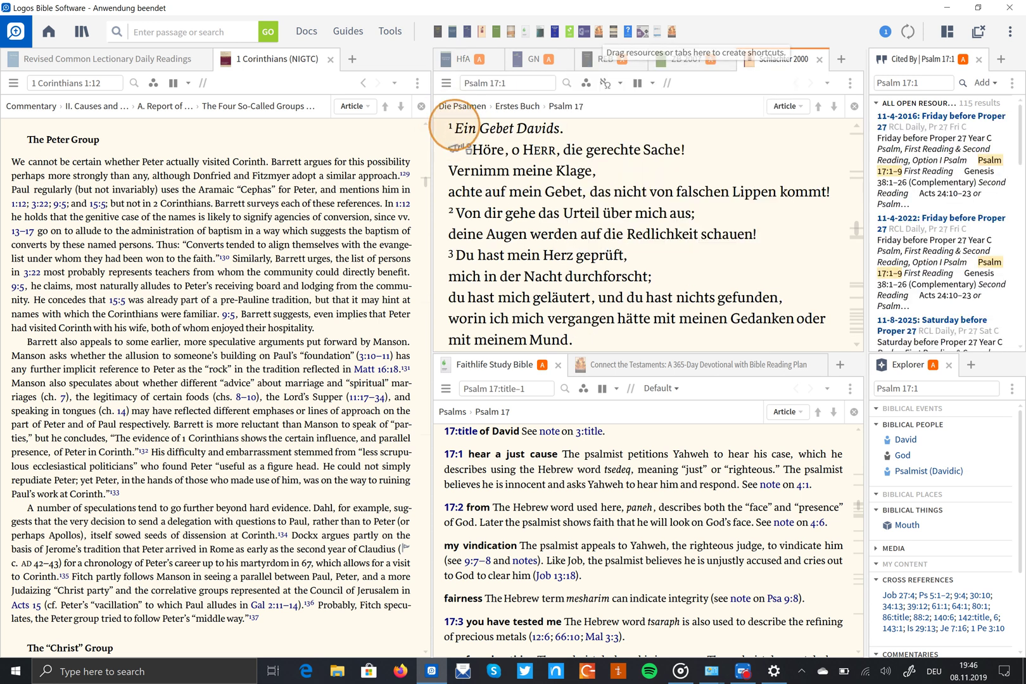
# Read the Schlachter 2000 Psalm 17 aloud at 1x speed, then stop.
pyautogui.click(849, 82)
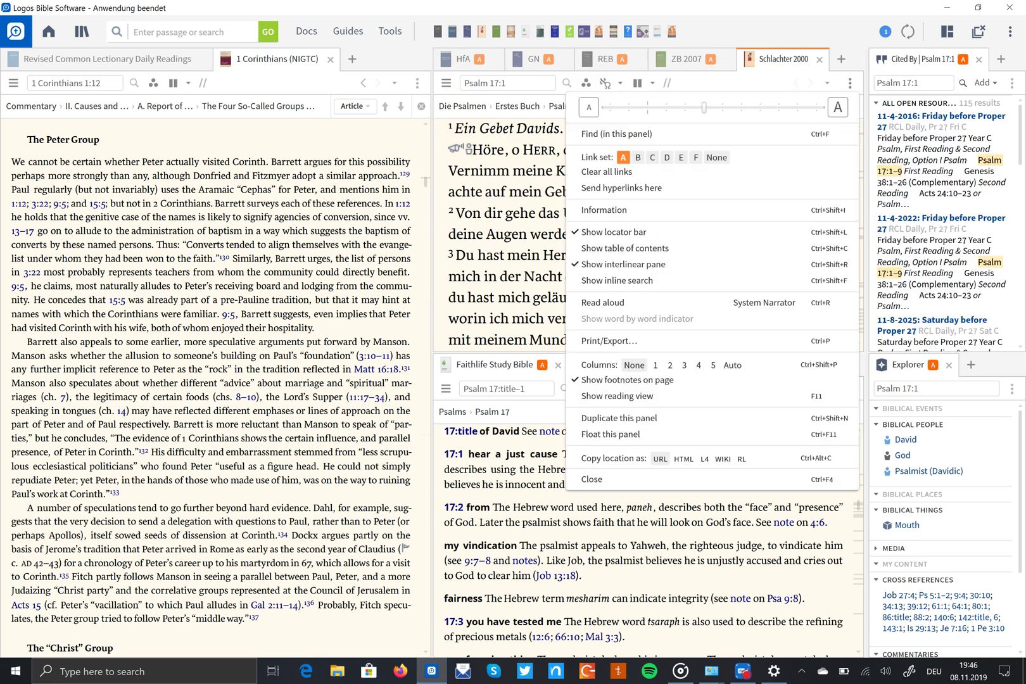
pyautogui.click(701, 303)
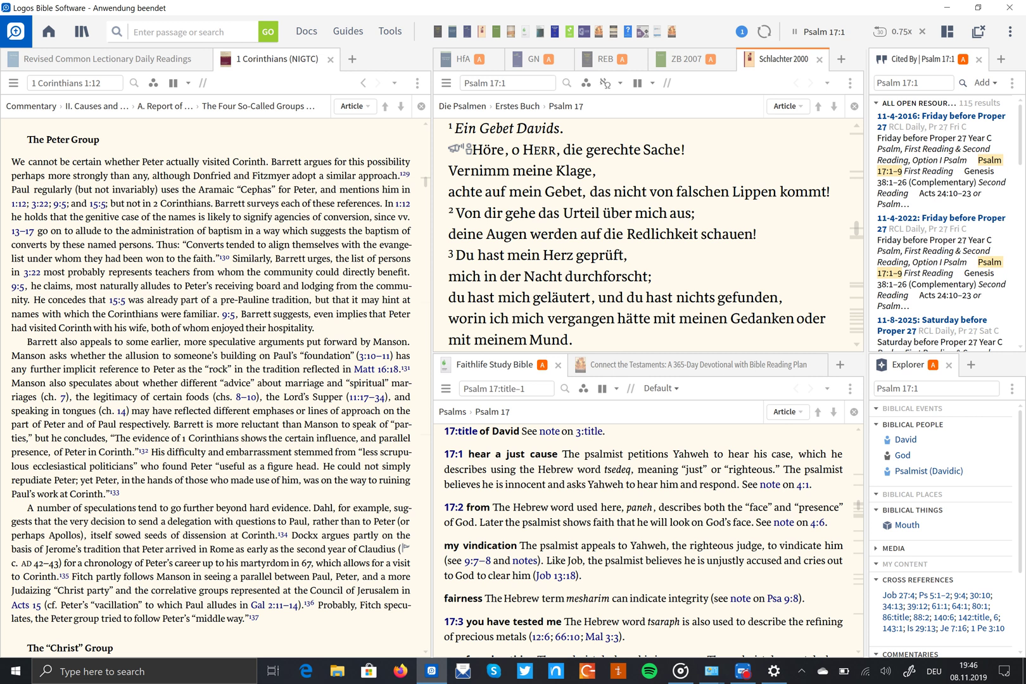
pyautogui.click(904, 31)
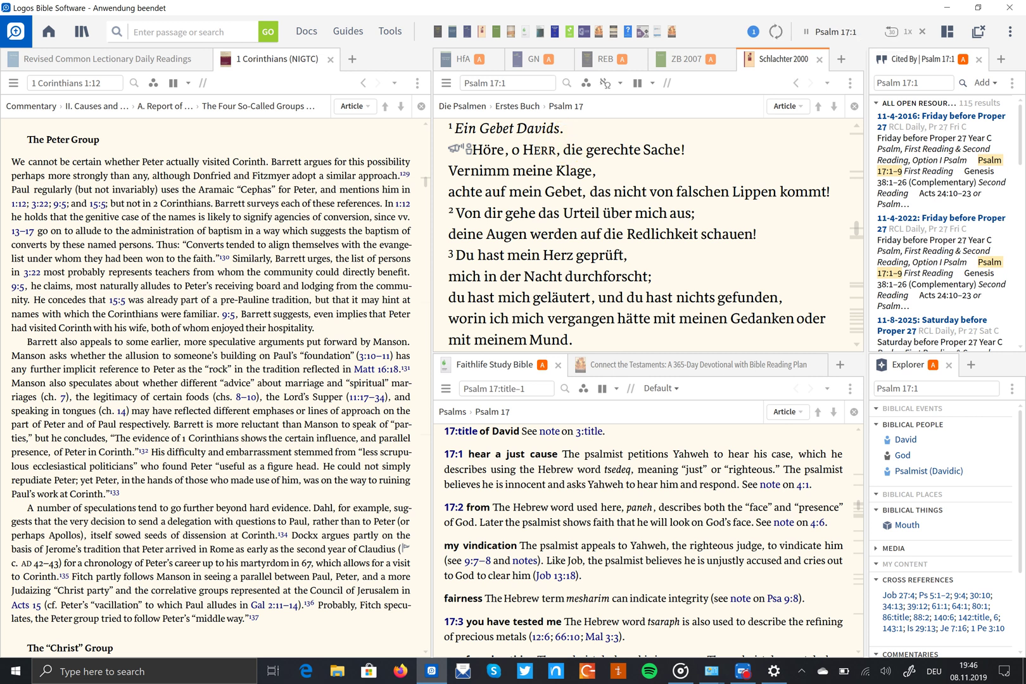
pyautogui.rightClick(566, 491)
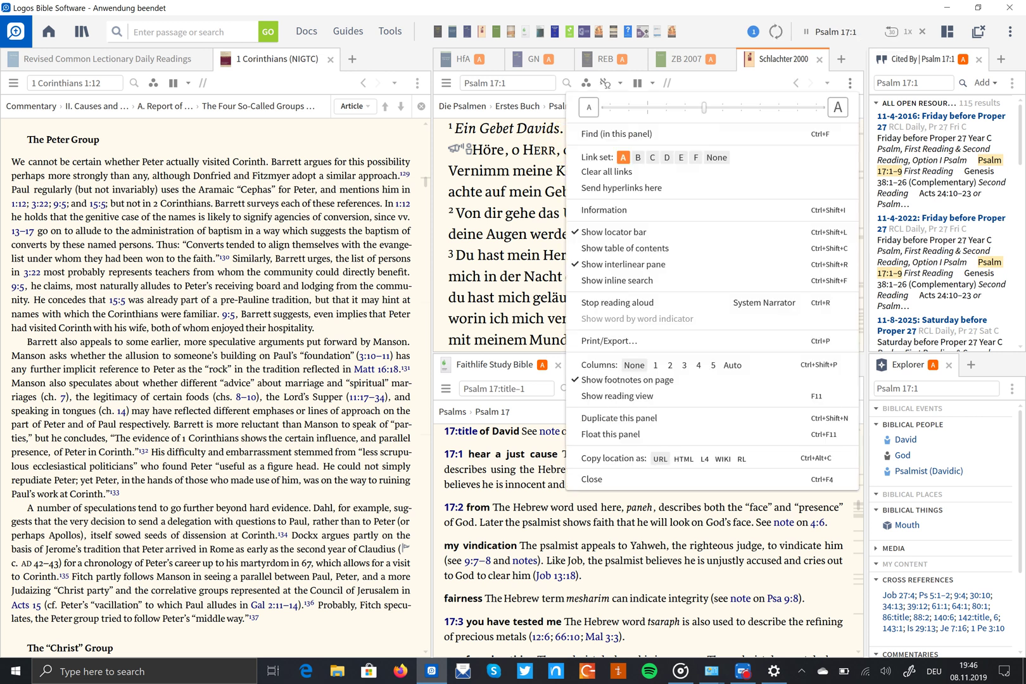
pyautogui.click(669, 303)
pyautogui.moveTo(513, 318)
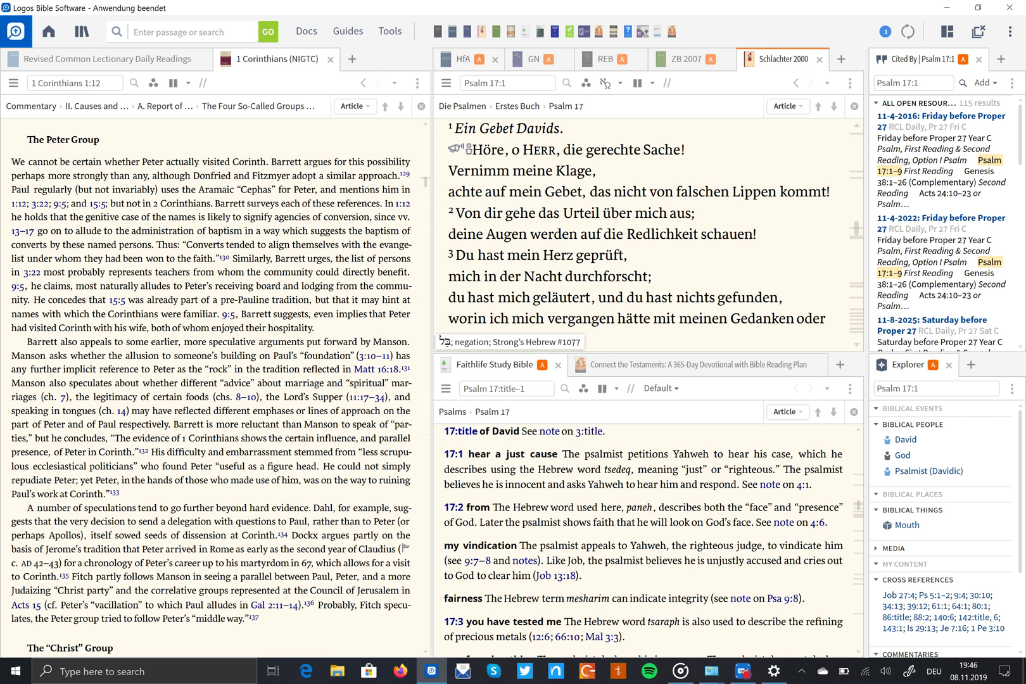
# Show HfA Psalm 17, then briefly read the 1 Corinthians commentary aloud and stop.
pyautogui.click(457, 60)
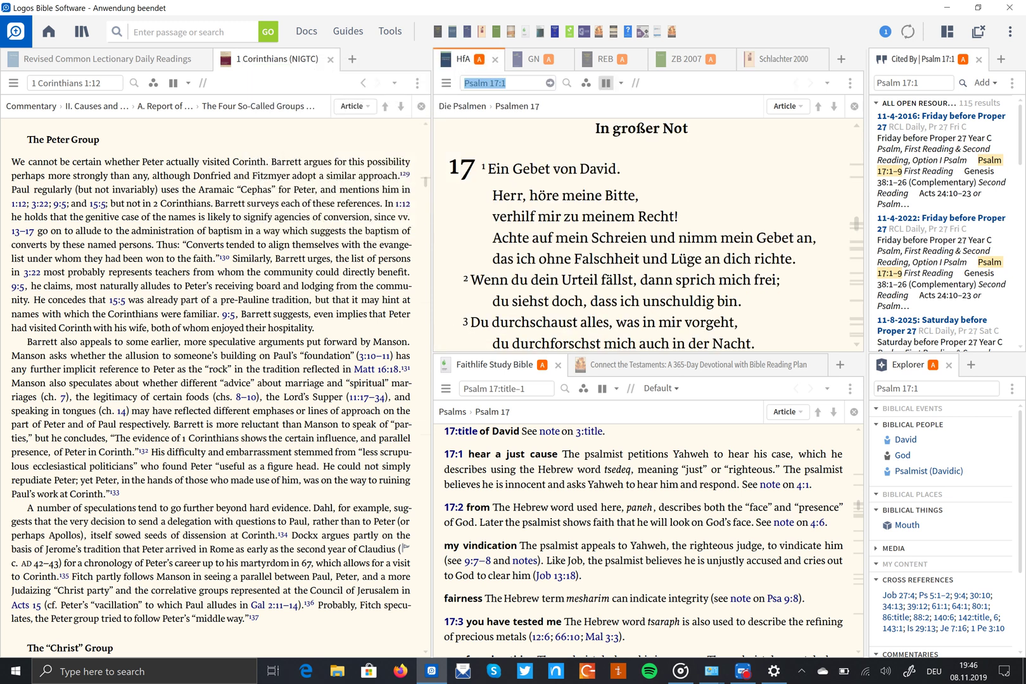
pyautogui.click(252, 71)
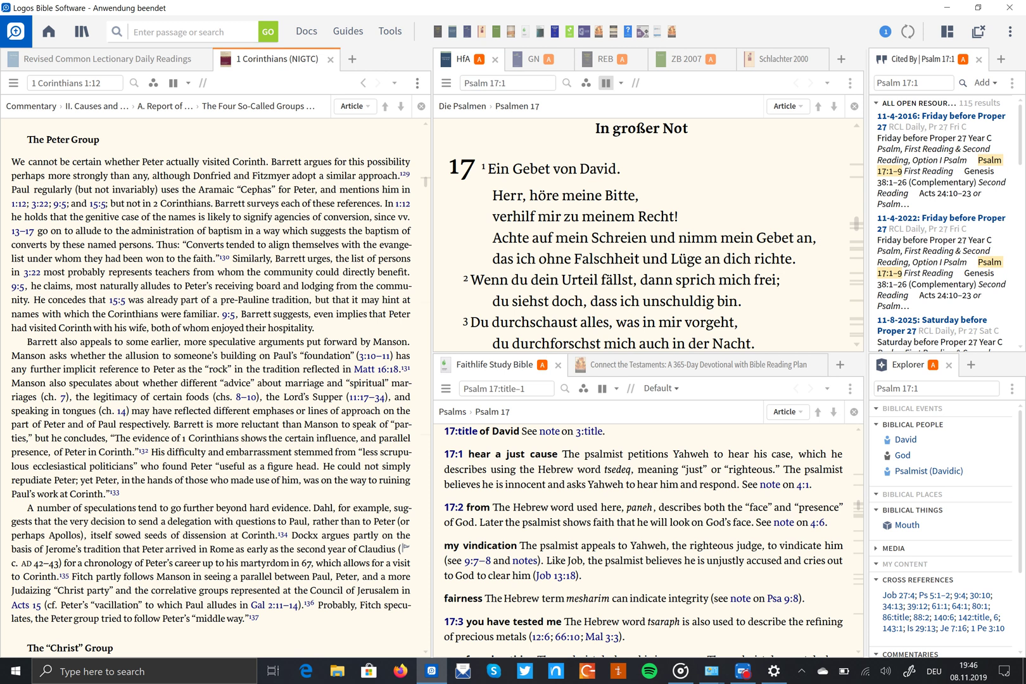
pyautogui.click(417, 83)
pyautogui.click(200, 287)
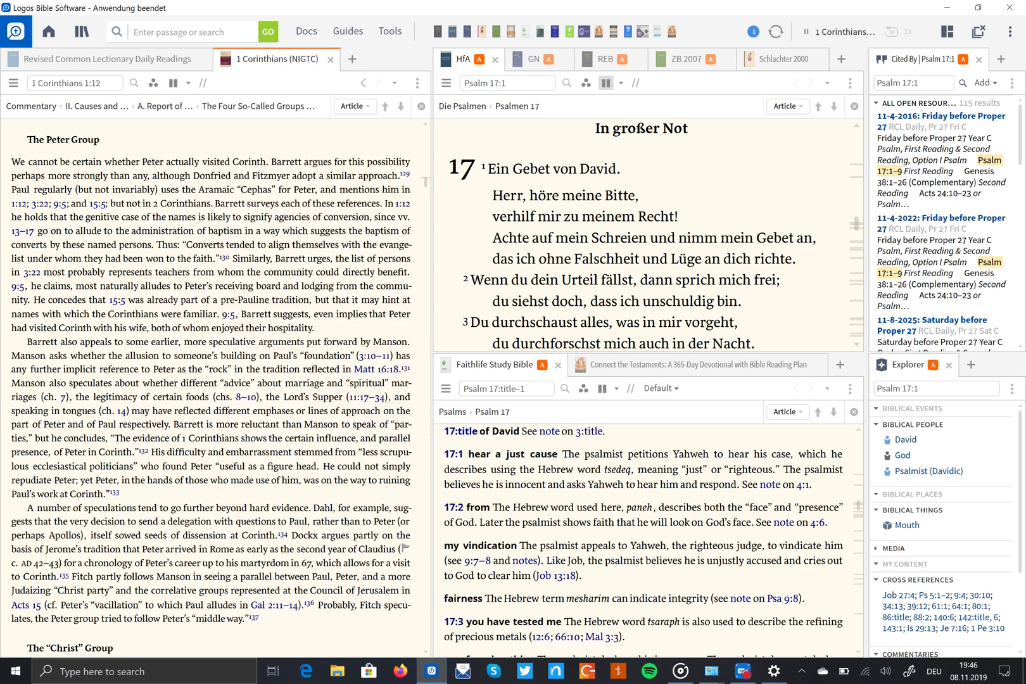
pyautogui.click(417, 83)
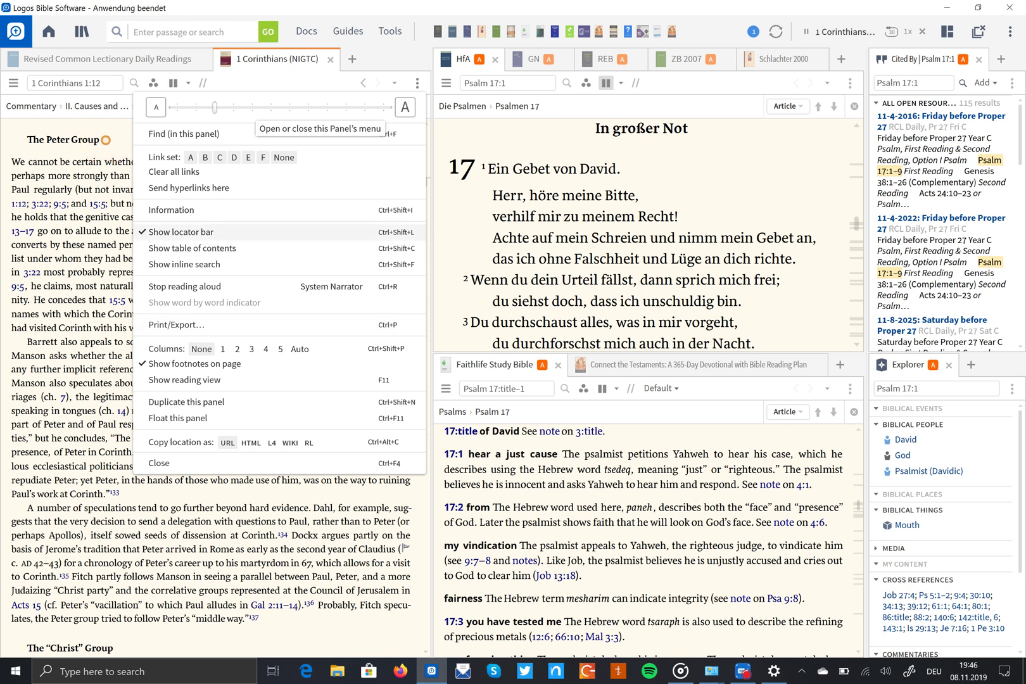
pyautogui.click(200, 285)
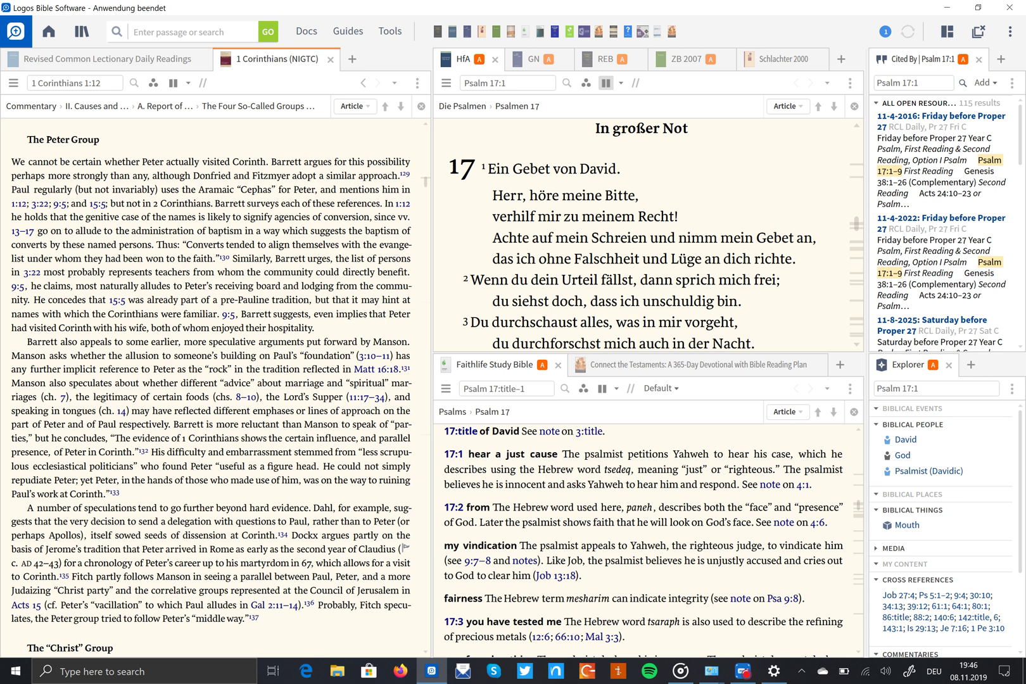
pyautogui.click(777, 58)
pyautogui.click(462, 59)
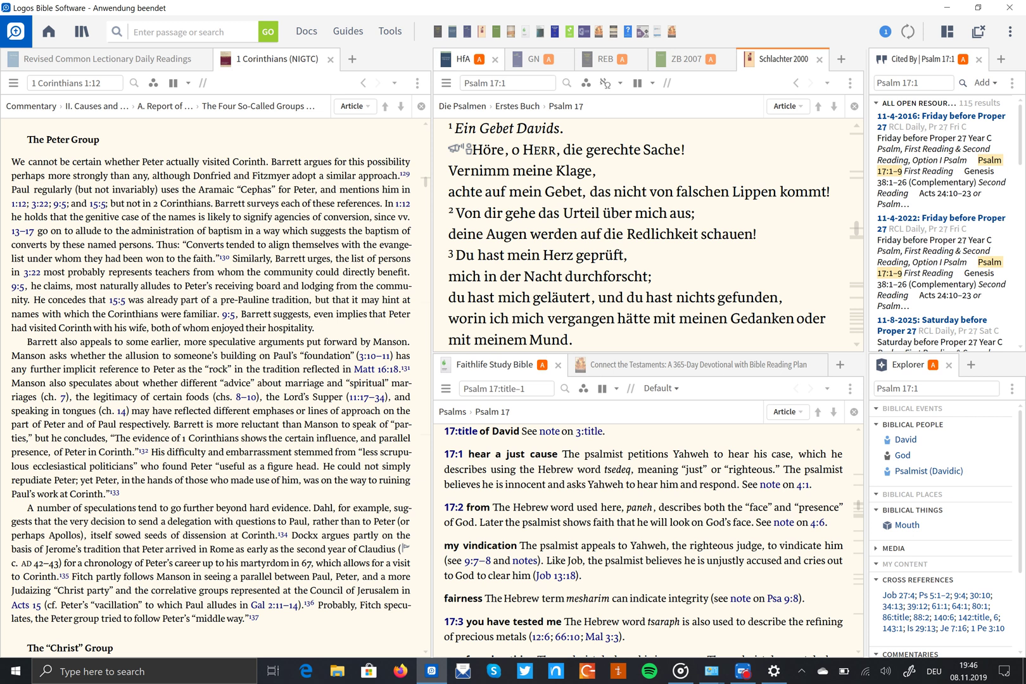